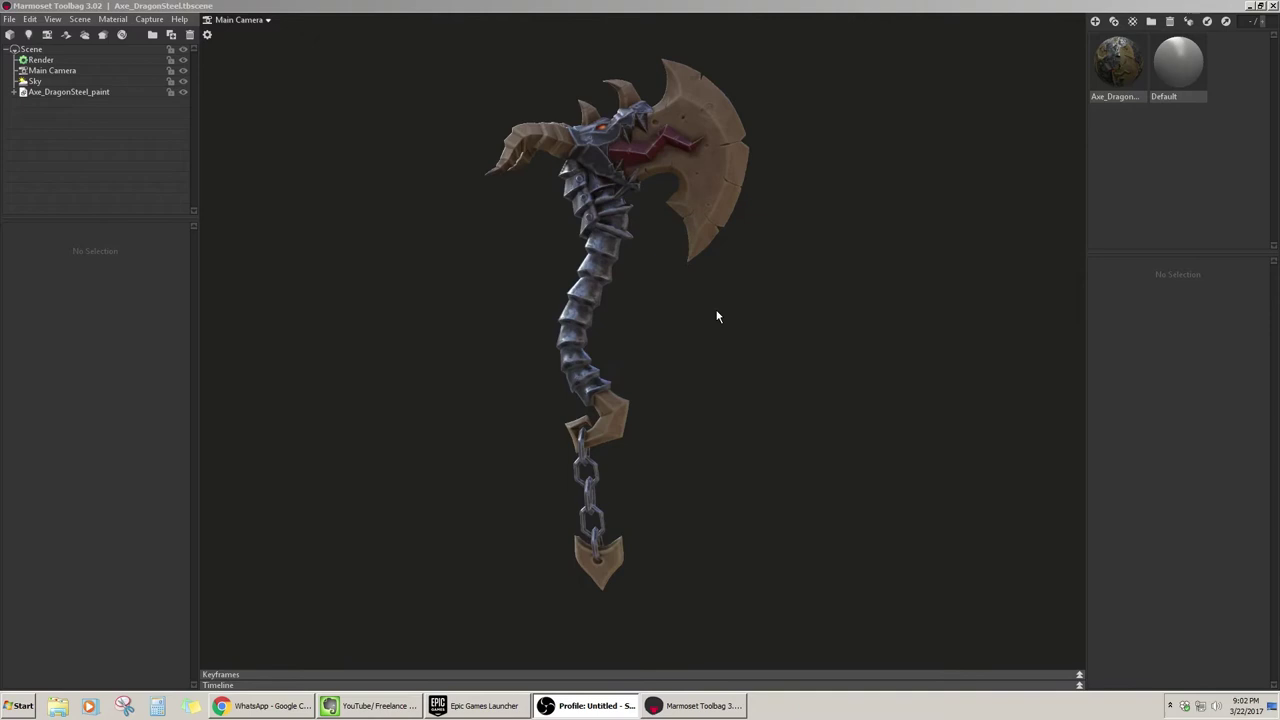
Add a new light, Light 1, to the scene and frame the view on it
{"action": "left_click_drag", "start_coordinate": [716, 316], "coordinate": [700, 300]}
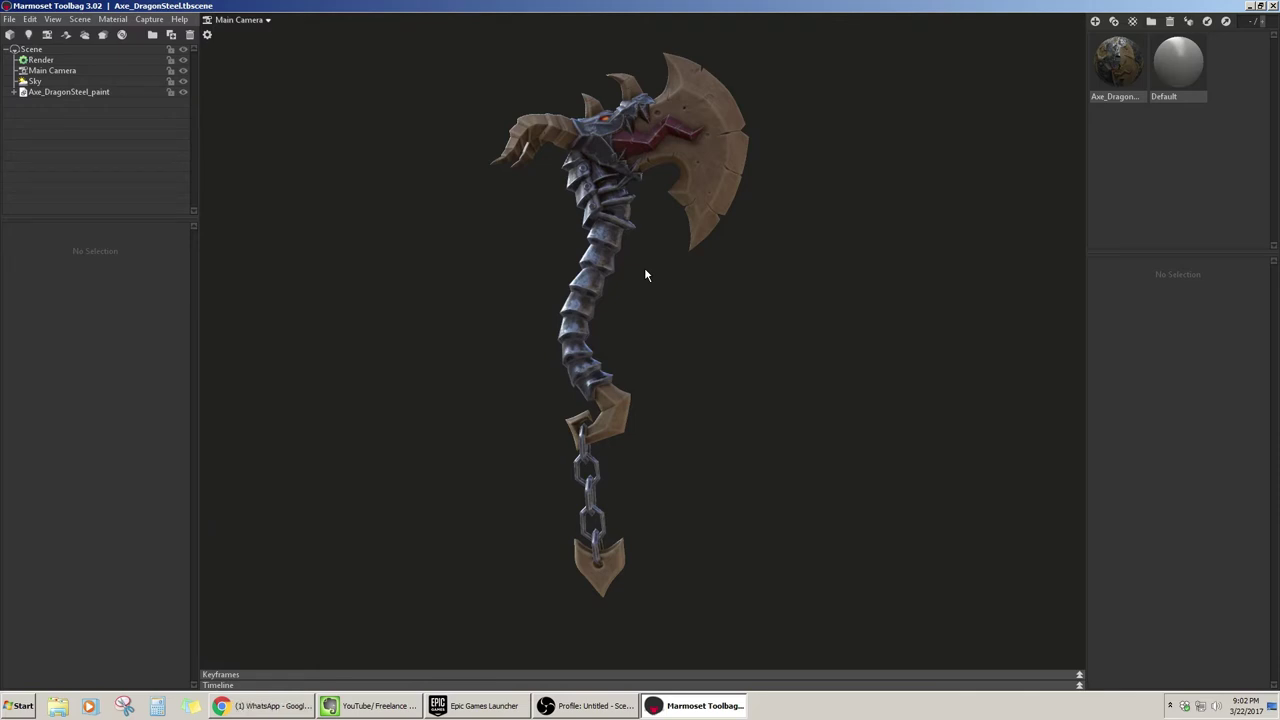
{"action": "left_click_drag", "start_coordinate": [642, 298], "coordinate": [654, 297]}
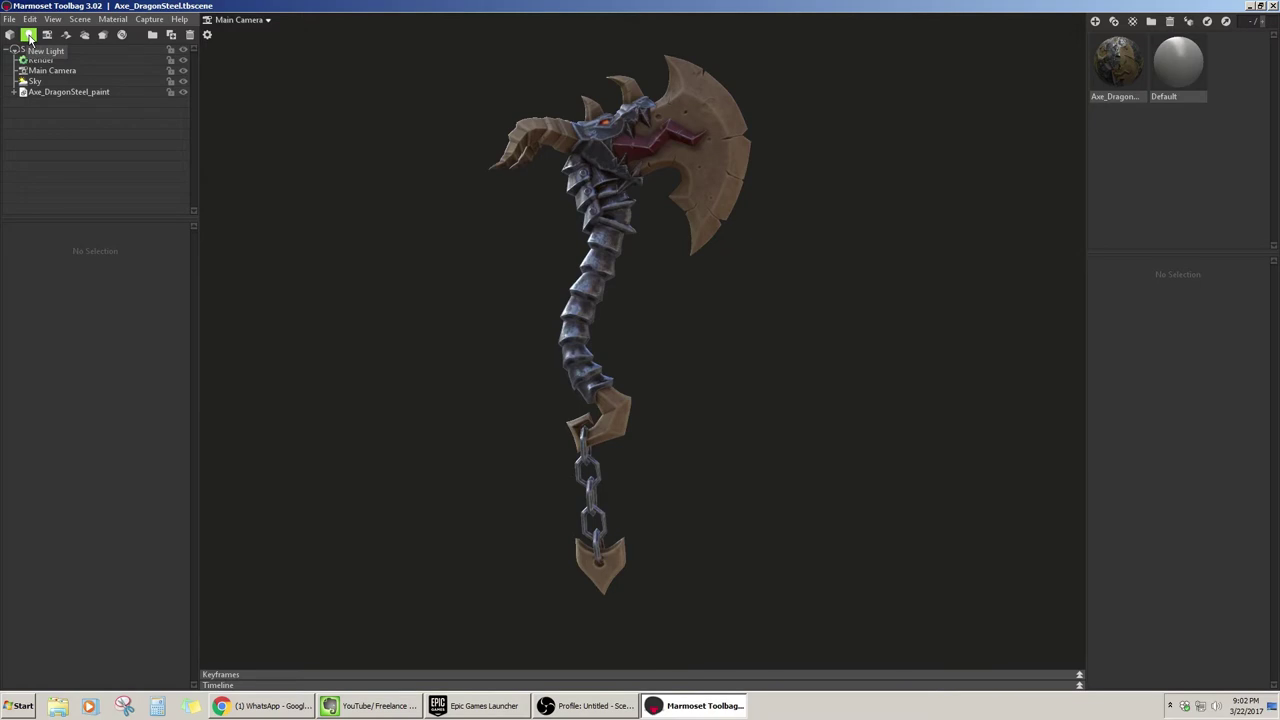
{"action": "left_click", "coordinate": [30, 38]}
{"action": "mouse_move", "coordinate": [392, 324]}
{"action": "left_mouse_down"}
{"action": "mouse_move", "coordinate": [497, 394]}
{"action": "mouse_move", "coordinate": [386, 371]}
{"action": "mouse_move", "coordinate": [634, 417]}
{"action": "mouse_move", "coordinate": [714, 371]}
{"action": "mouse_move", "coordinate": [443, 563]}
{"action": "mouse_move", "coordinate": [351, 563]}
{"action": "left_mouse_up"}
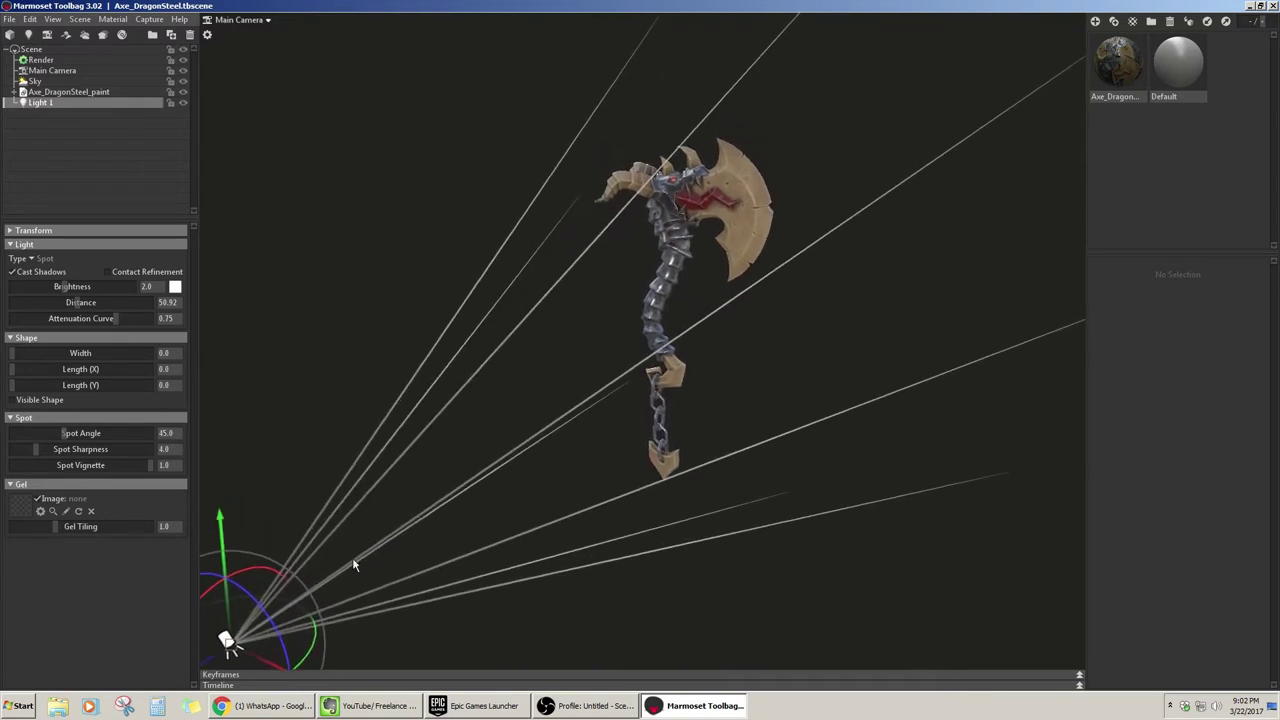
{"action": "left_click", "coordinate": [533, 489]}
{"action": "mouse_move", "coordinate": [533, 489]}
{"action": "left_mouse_down"}
{"action": "mouse_move", "coordinate": [532, 506]}
{"action": "mouse_move", "coordinate": [361, 458]}
{"action": "left_mouse_up"}
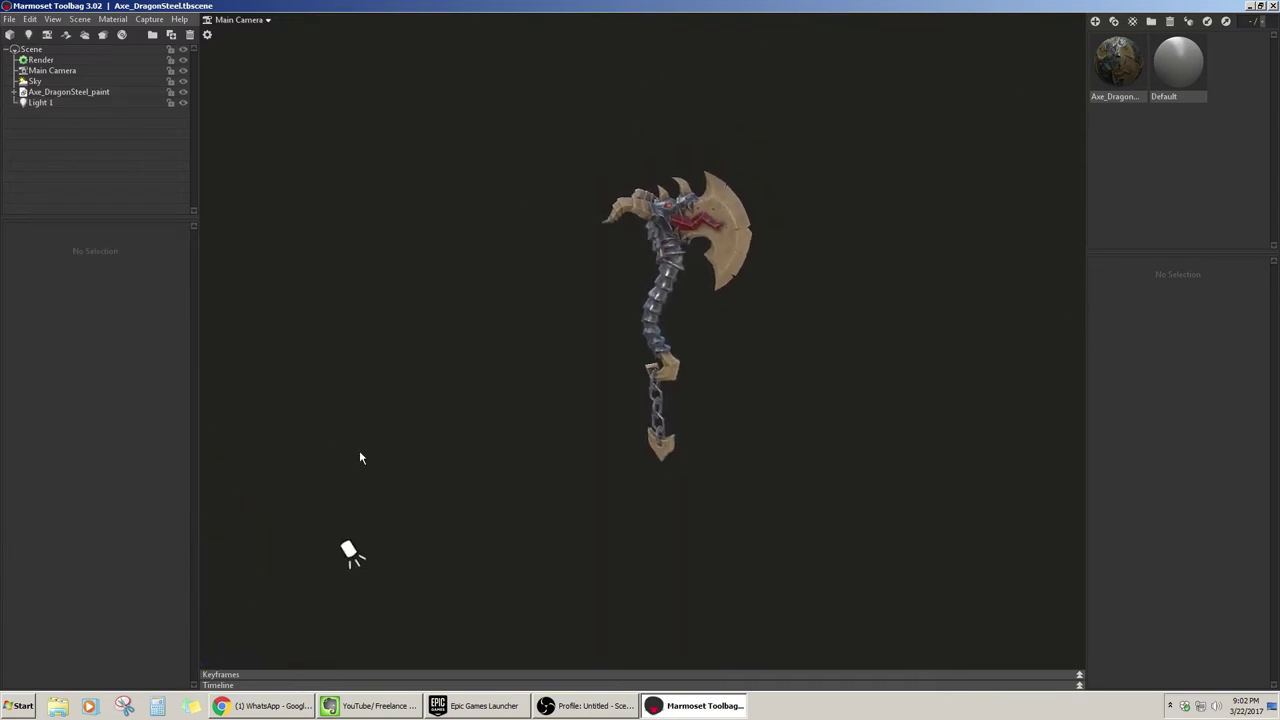
{"action": "left_click", "coordinate": [360, 557]}
{"action": "mouse_move", "coordinate": [352, 553]}
{"action": "left_mouse_down"}
{"action": "mouse_move", "coordinate": [433, 495]}
{"action": "mouse_move", "coordinate": [322, 570]}
{"action": "left_mouse_up"}
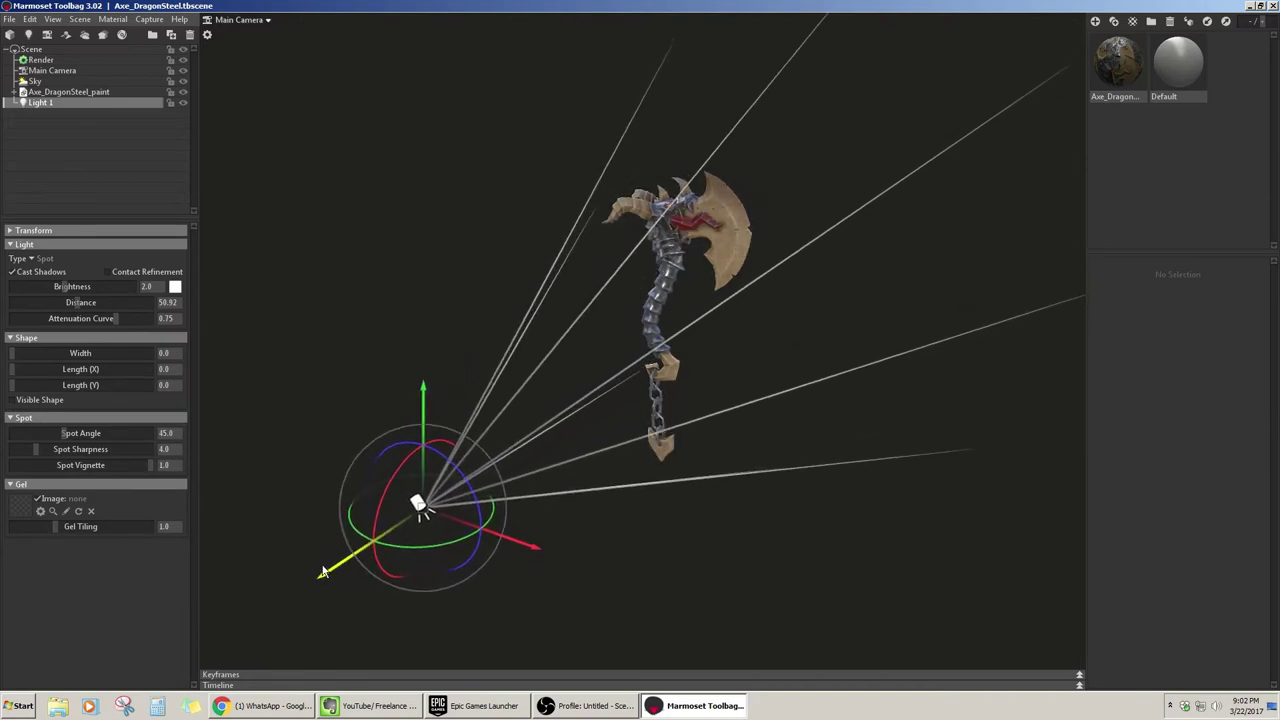
{"action": "key", "text": "f"}
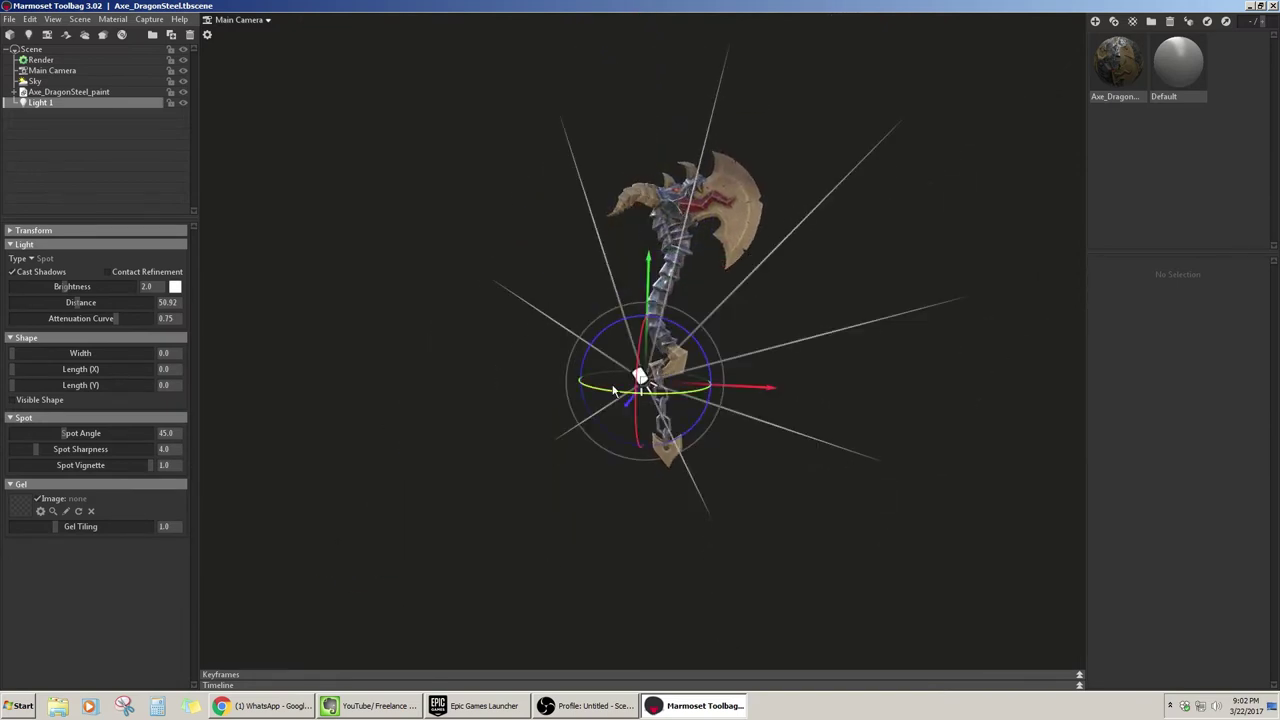
Make Light 1 an omni light and slide it along X beside the axe
{"action": "left_click", "coordinate": [40, 258]}
{"action": "left_click", "coordinate": [58, 267]}
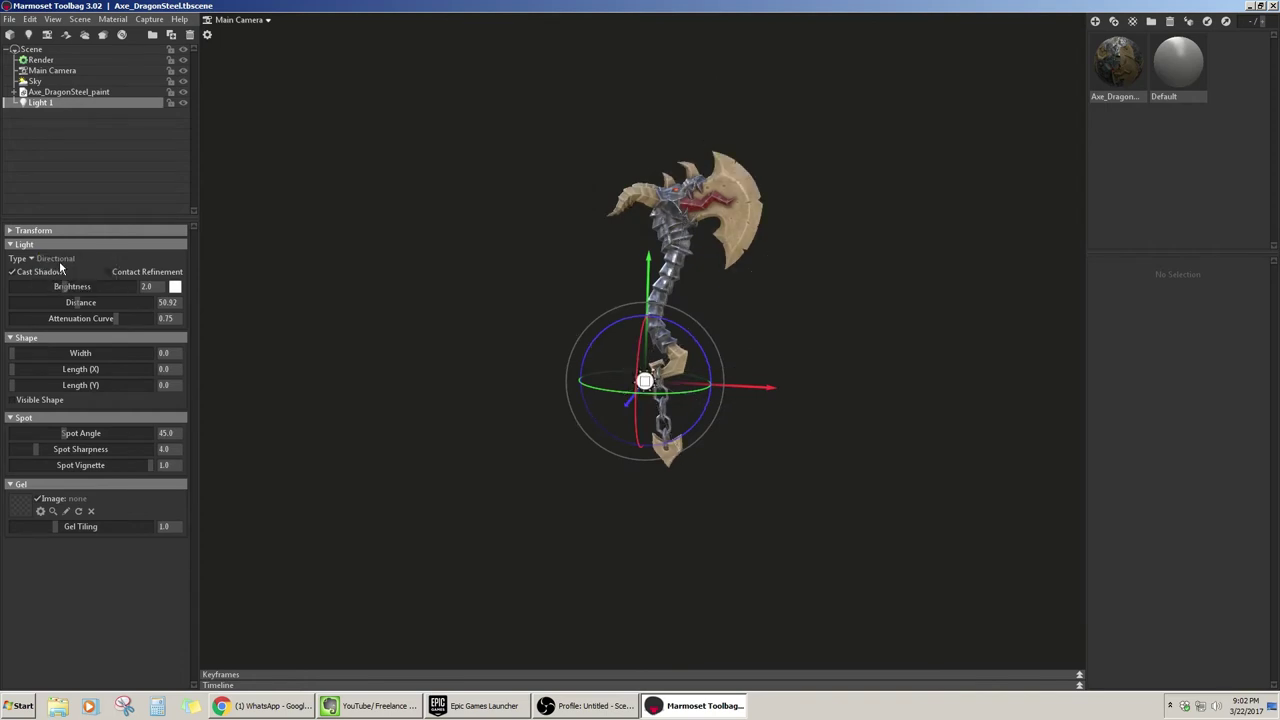
{"action": "left_click", "coordinate": [42, 259]}
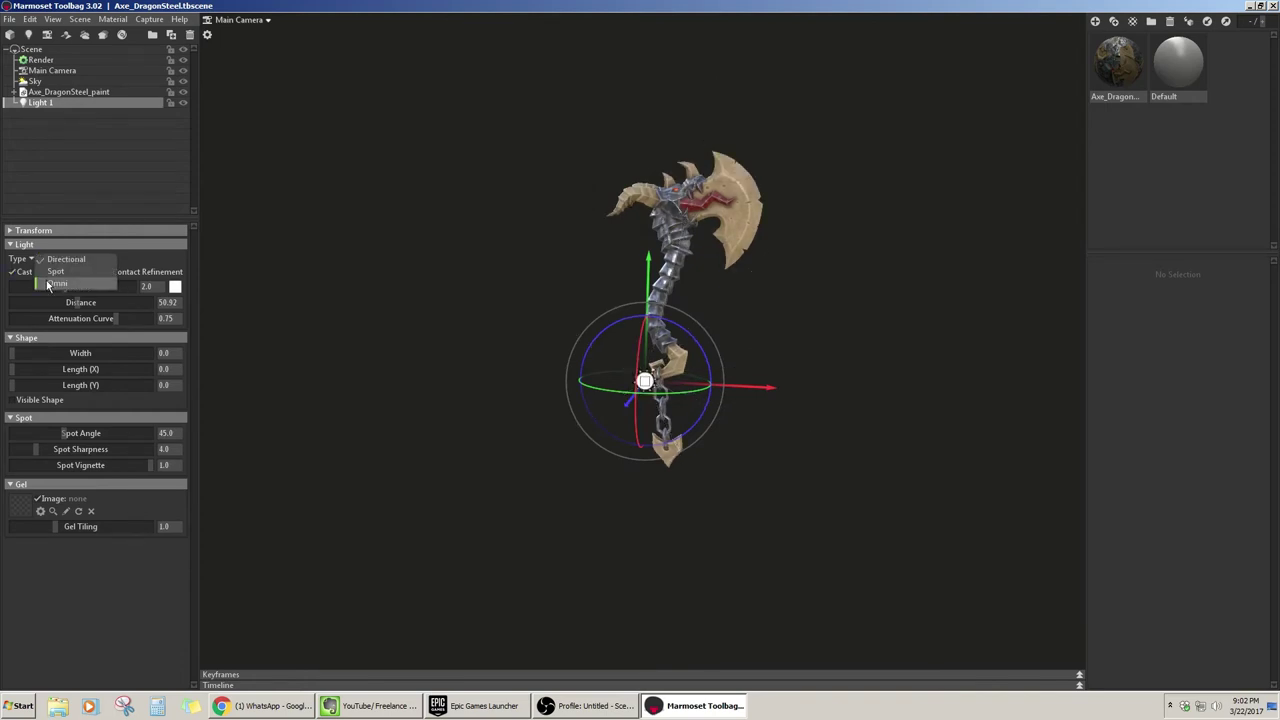
{"action": "left_click", "coordinate": [47, 285]}
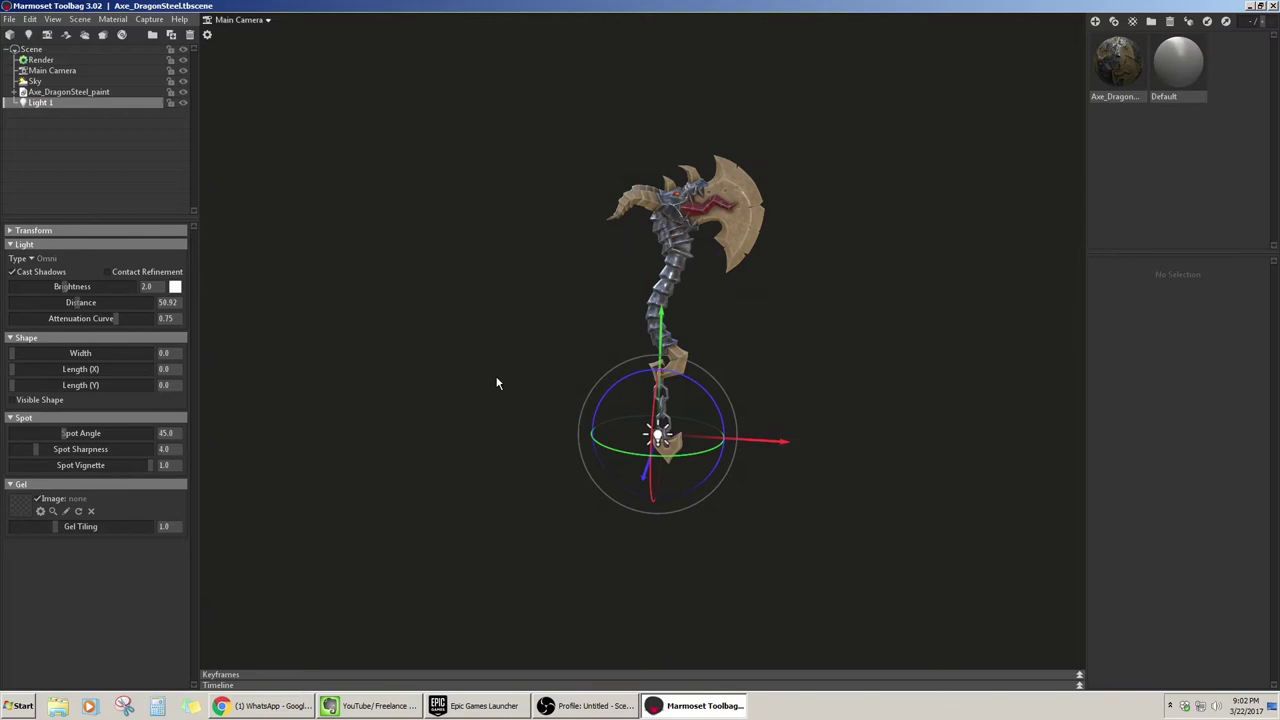
{"action": "mouse_move", "coordinate": [772, 441]}
{"action": "left_mouse_down"}
{"action": "mouse_move", "coordinate": [701, 435]}
{"action": "mouse_move", "coordinate": [566, 374]}
{"action": "left_mouse_up"}
{"action": "left_click_drag", "start_coordinate": [305, 358], "coordinate": [406, 340]}
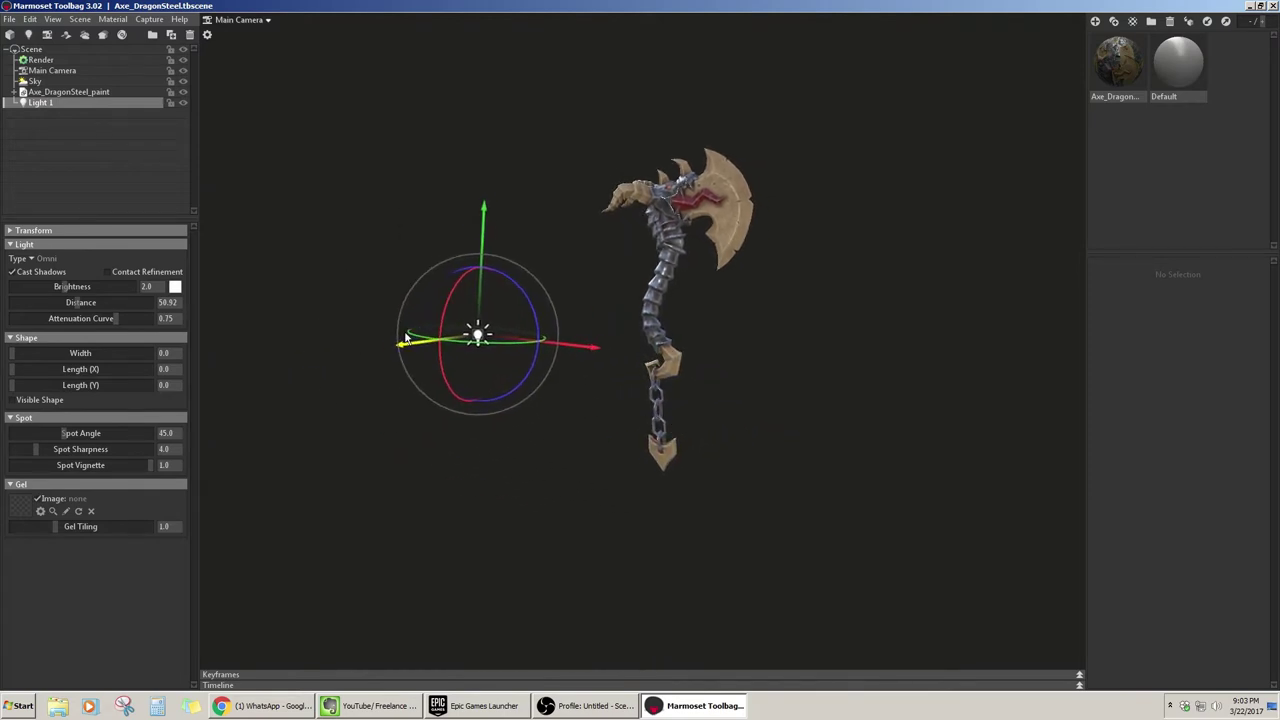
Change Light 1's colour from white to a pale warm yellow and reselect it
{"action": "left_click", "coordinate": [175, 286]}
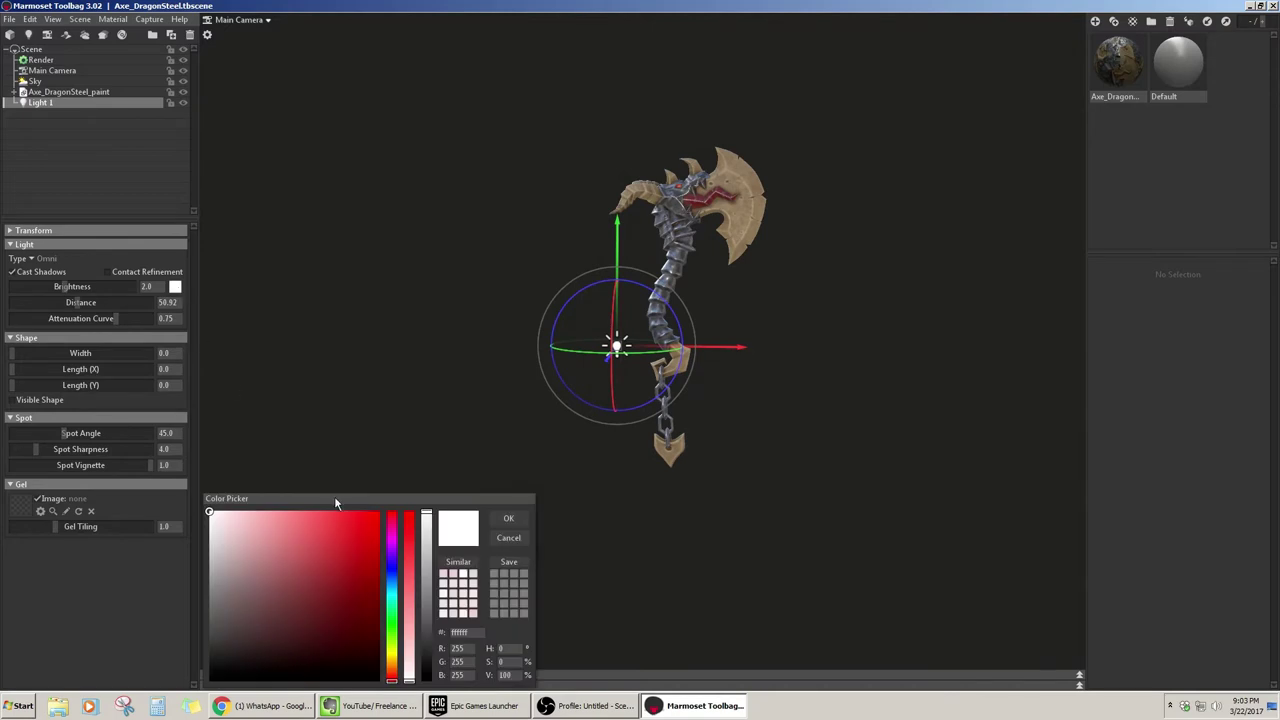
{"action": "left_click", "coordinate": [391, 652]}
{"action": "left_click", "coordinate": [251, 557]}
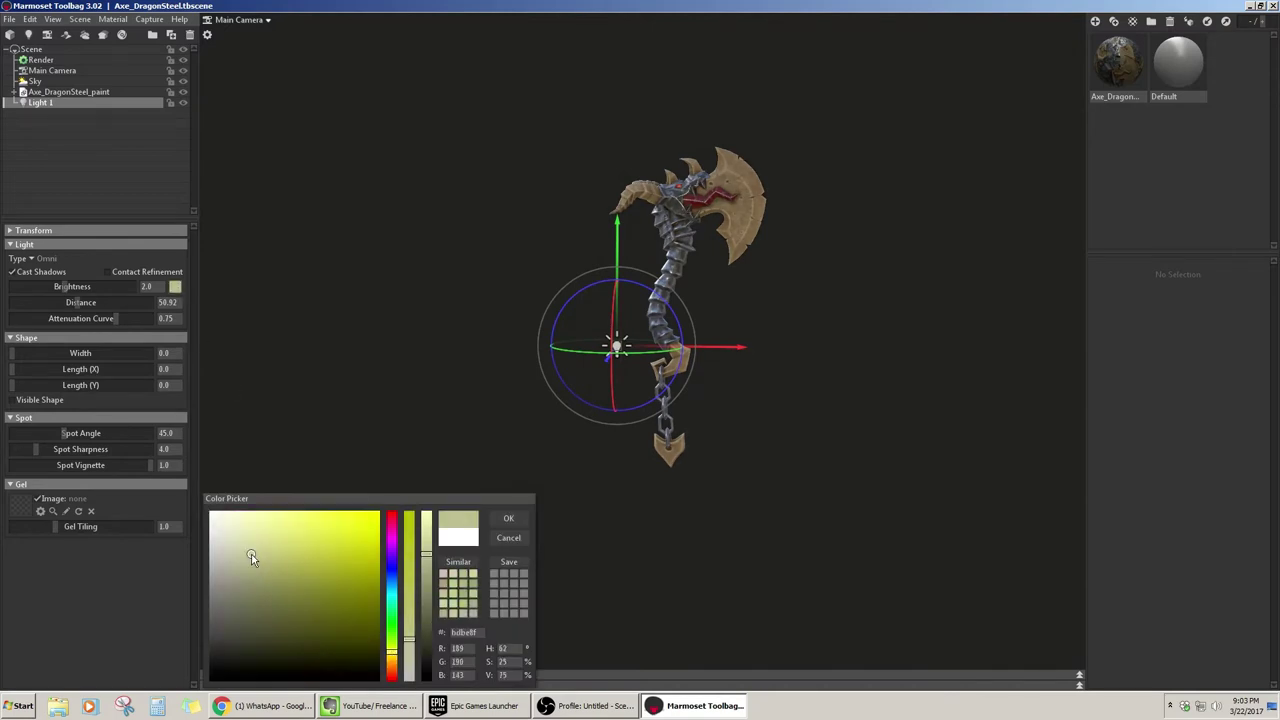
{"action": "left_click_drag", "start_coordinate": [259, 565], "coordinate": [233, 534]}
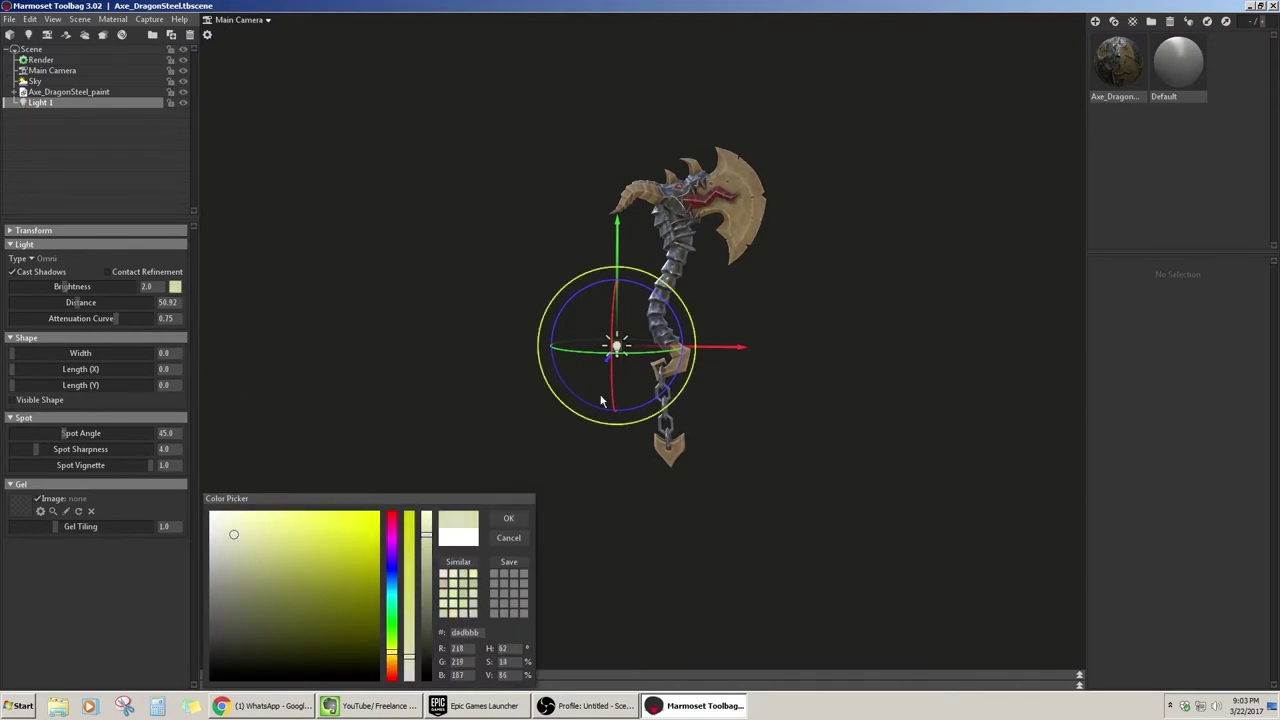
{"action": "left_click_drag", "start_coordinate": [601, 400], "coordinate": [465, 355]}
{"action": "left_click", "coordinate": [486, 363]}
{"action": "left_click", "coordinate": [604, 432]}
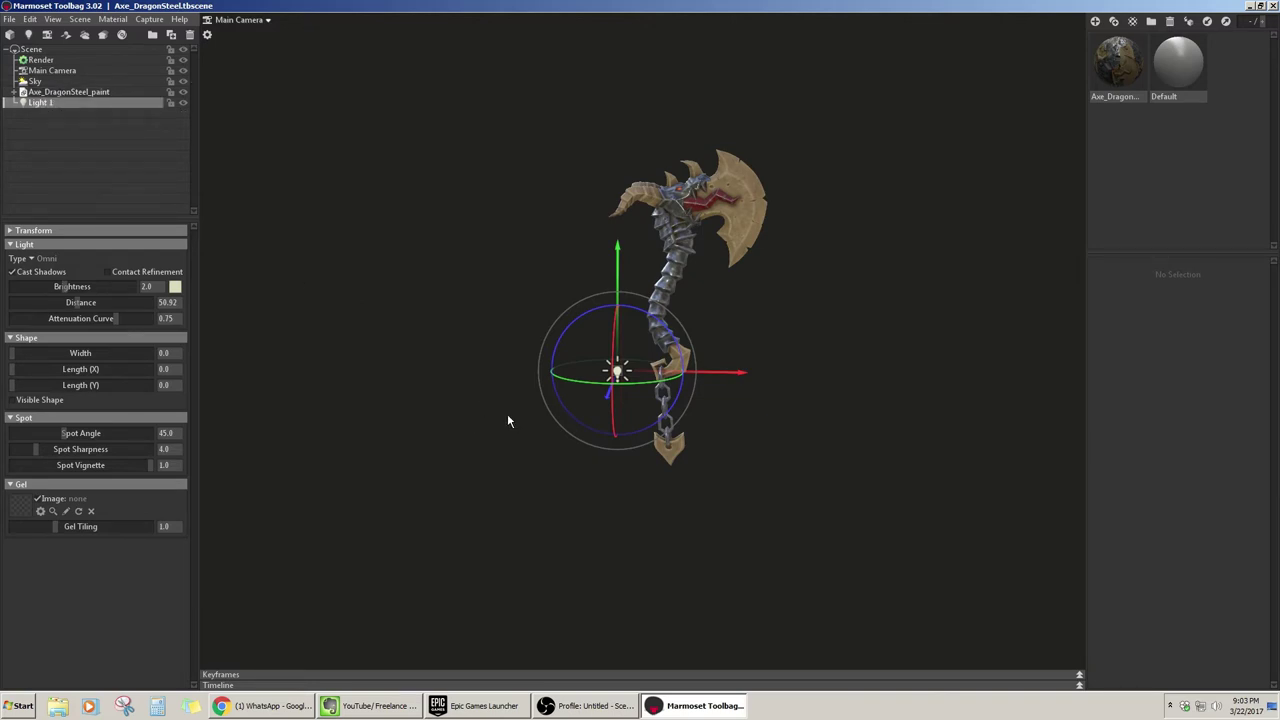
Duplicate Light 1 and move the copy to the right of the axe
{"action": "key", "text": "ctrl+d"}
{"action": "left_click_drag", "start_coordinate": [740, 374], "coordinate": [940, 372]}
{"action": "mouse_move", "coordinate": [792, 449]}
{"action": "left_mouse_down"}
{"action": "mouse_move", "coordinate": [685, 466]}
{"action": "mouse_move", "coordinate": [604, 585]}
{"action": "mouse_move", "coordinate": [820, 233]}
{"action": "left_mouse_up"}
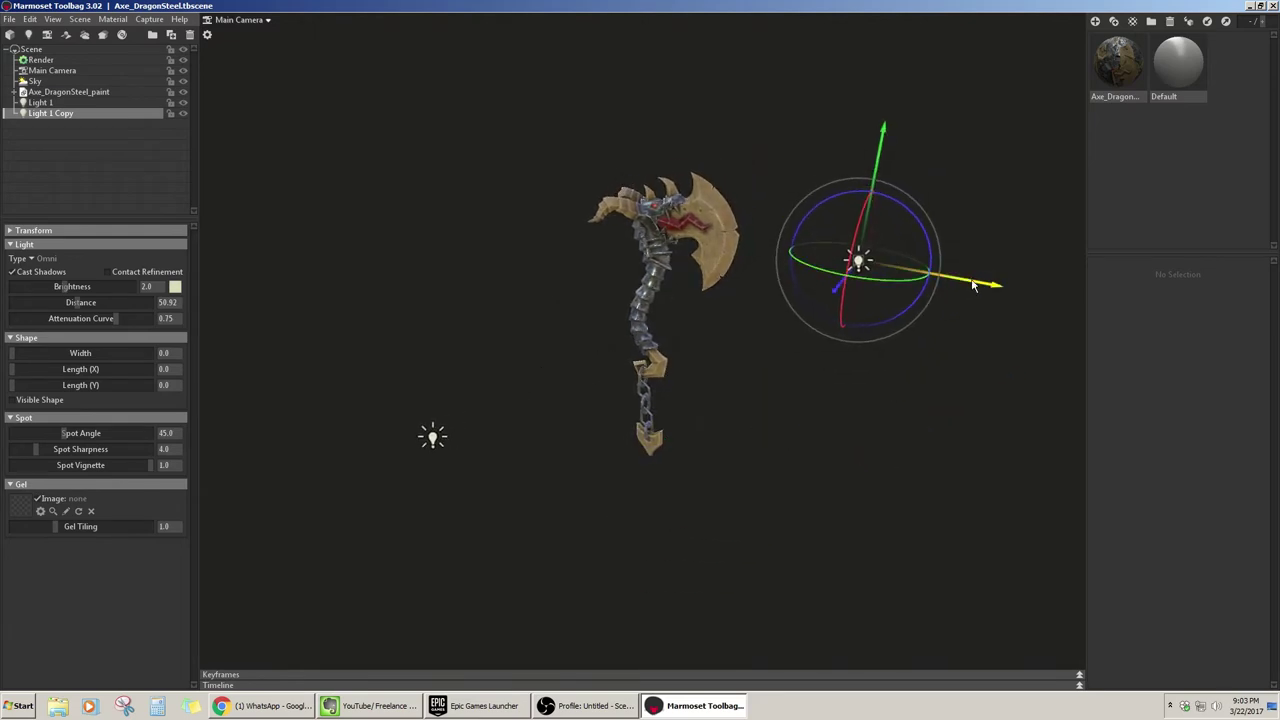
{"action": "left_click_drag", "start_coordinate": [973, 285], "coordinate": [1018, 289]}
{"action": "left_click_drag", "start_coordinate": [669, 363], "coordinate": [611, 374]}
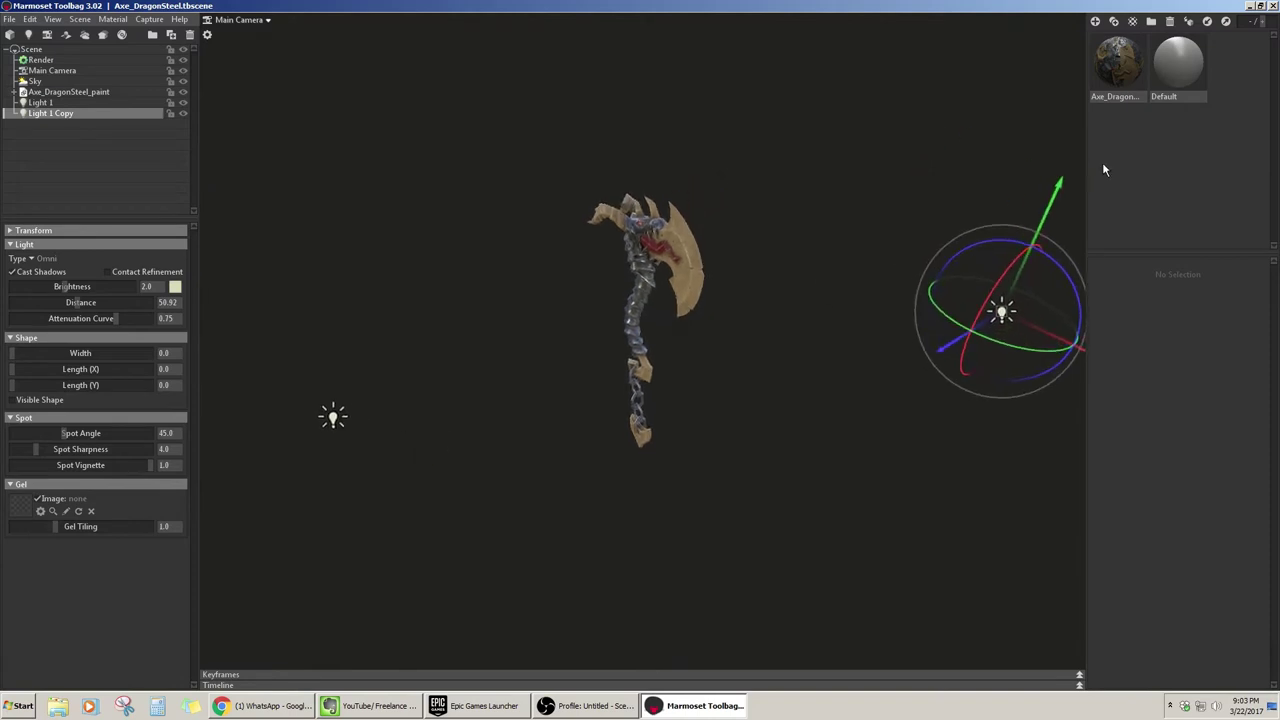
{"action": "left_click_drag", "start_coordinate": [220, 330], "coordinate": [270, 322]}
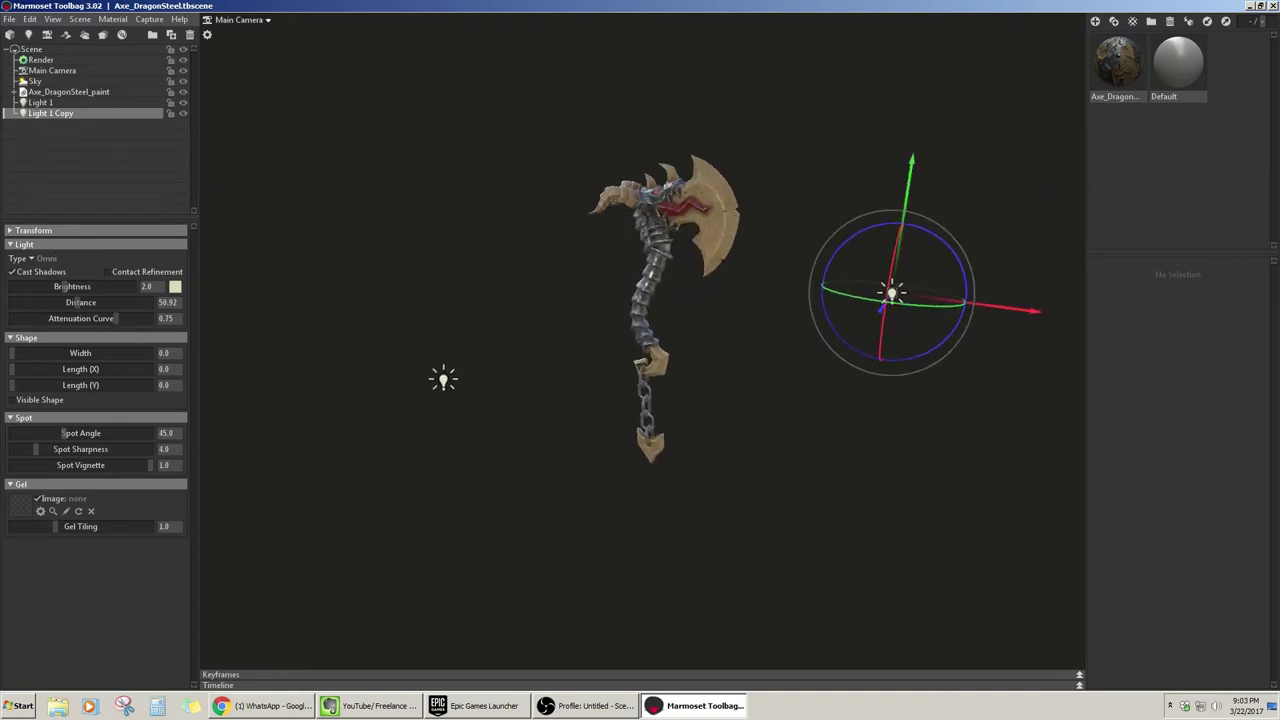
Make the copied light directional and rotate it to a new angle
{"action": "left_click", "coordinate": [44, 259]}
{"action": "left_click", "coordinate": [66, 260]}
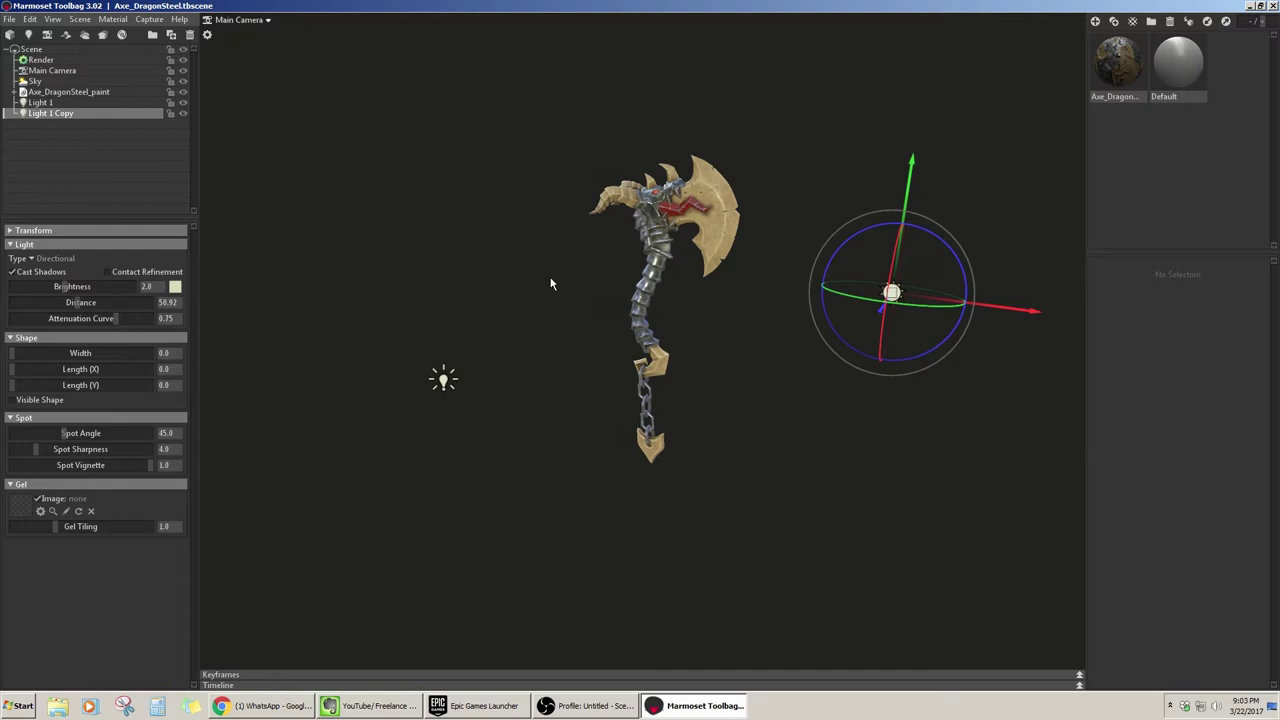
{"action": "mouse_move", "coordinate": [551, 280]}
{"action": "left_mouse_down"}
{"action": "mouse_move", "coordinate": [774, 291]}
{"action": "mouse_move", "coordinate": [863, 348]}
{"action": "mouse_move", "coordinate": [753, 324]}
{"action": "mouse_move", "coordinate": [831, 364]}
{"action": "mouse_move", "coordinate": [803, 349]}
{"action": "mouse_move", "coordinate": [944, 388]}
{"action": "mouse_move", "coordinate": [930, 360]}
{"action": "mouse_move", "coordinate": [935, 380]}
{"action": "left_mouse_up"}
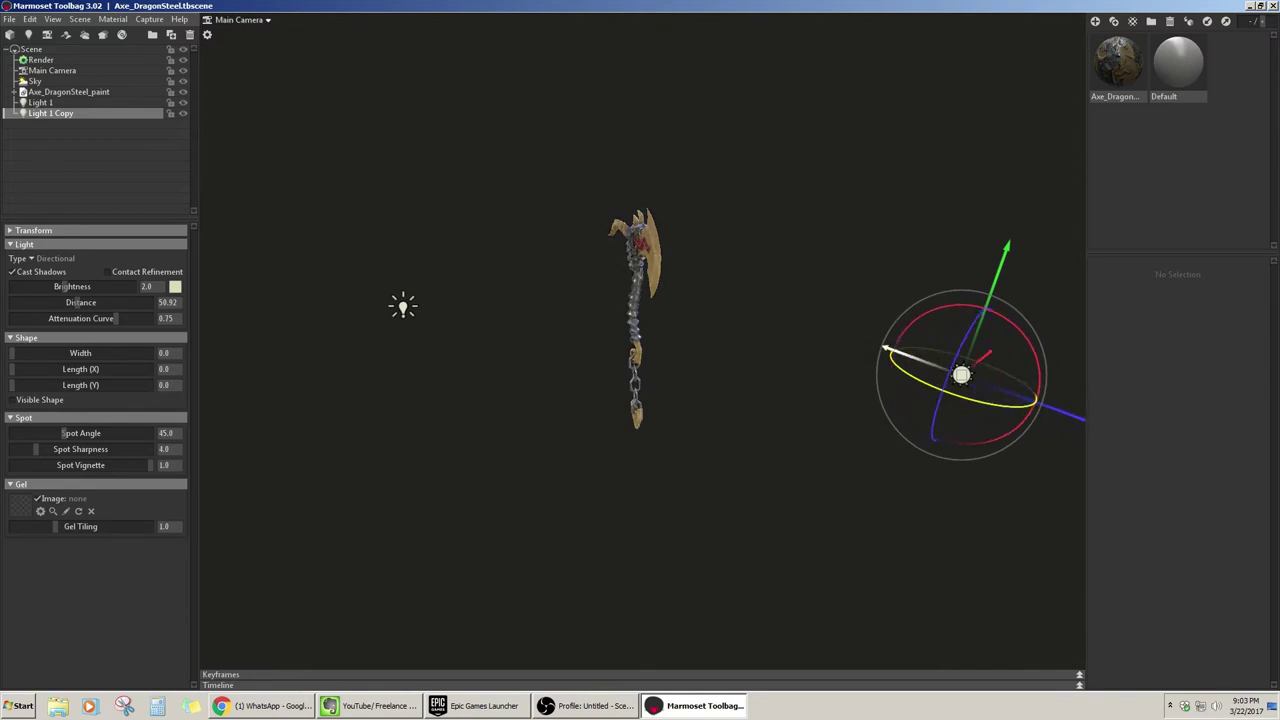
{"action": "mouse_move", "coordinate": [423, 354]}
{"action": "left_mouse_down"}
{"action": "mouse_move", "coordinate": [536, 326]}
{"action": "mouse_move", "coordinate": [503, 317]}
{"action": "left_mouse_up"}
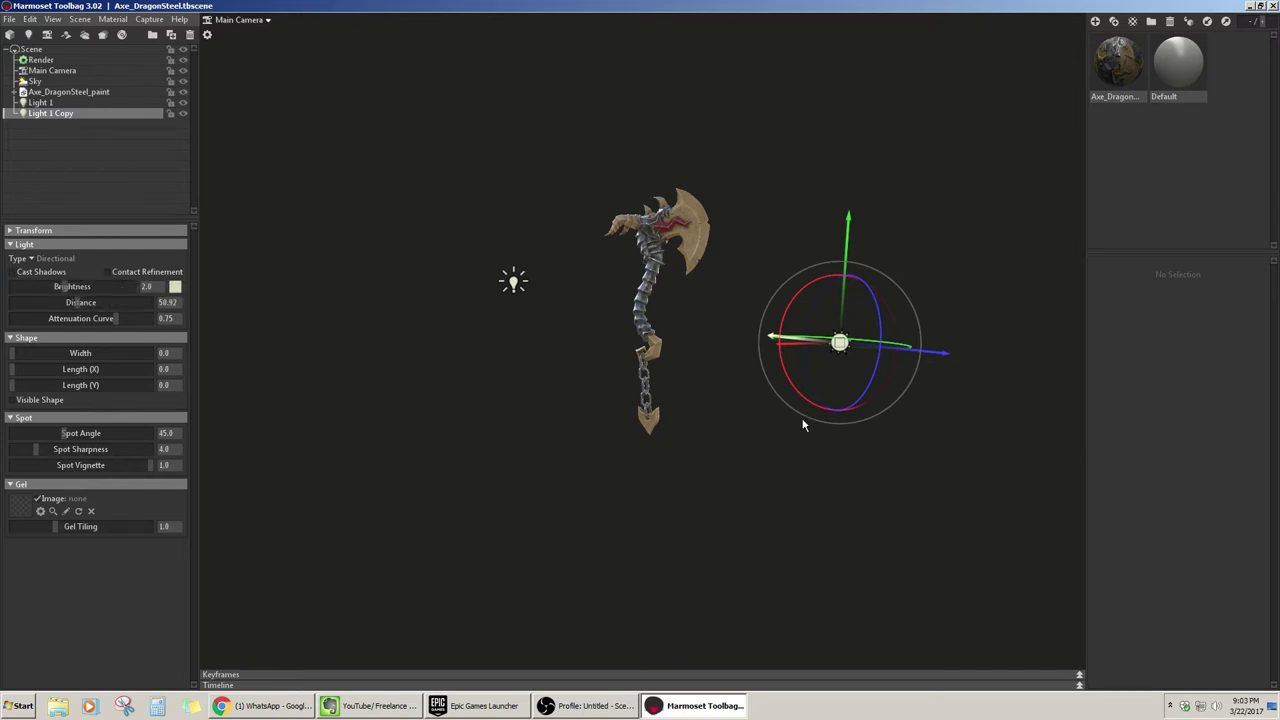
{"action": "mouse_move", "coordinate": [803, 420]}
{"action": "left_mouse_down"}
{"action": "mouse_move", "coordinate": [680, 469]}
{"action": "mouse_move", "coordinate": [749, 494]}
{"action": "mouse_move", "coordinate": [731, 471]}
{"action": "mouse_move", "coordinate": [645, 487]}
{"action": "left_mouse_up"}
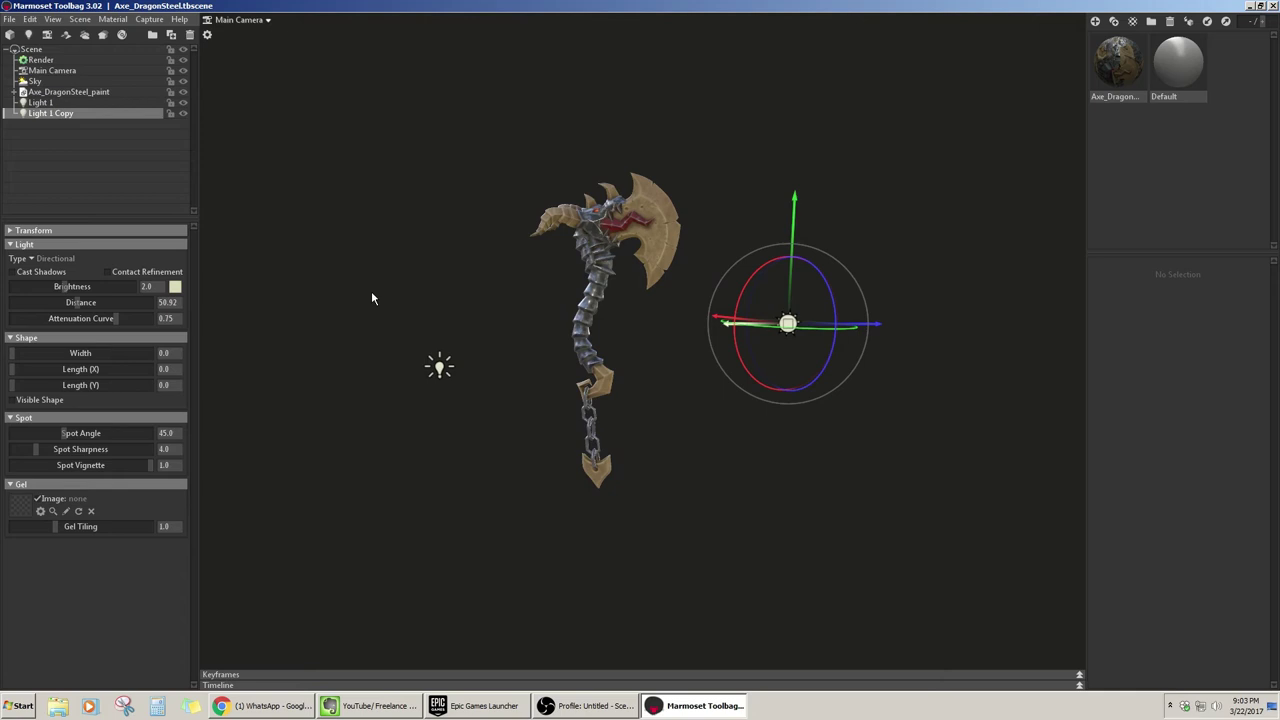
Rename Light 1 Copy to Backlight2 in the scene tree, then orbit to check
{"action": "double_click", "coordinate": [50, 114]}
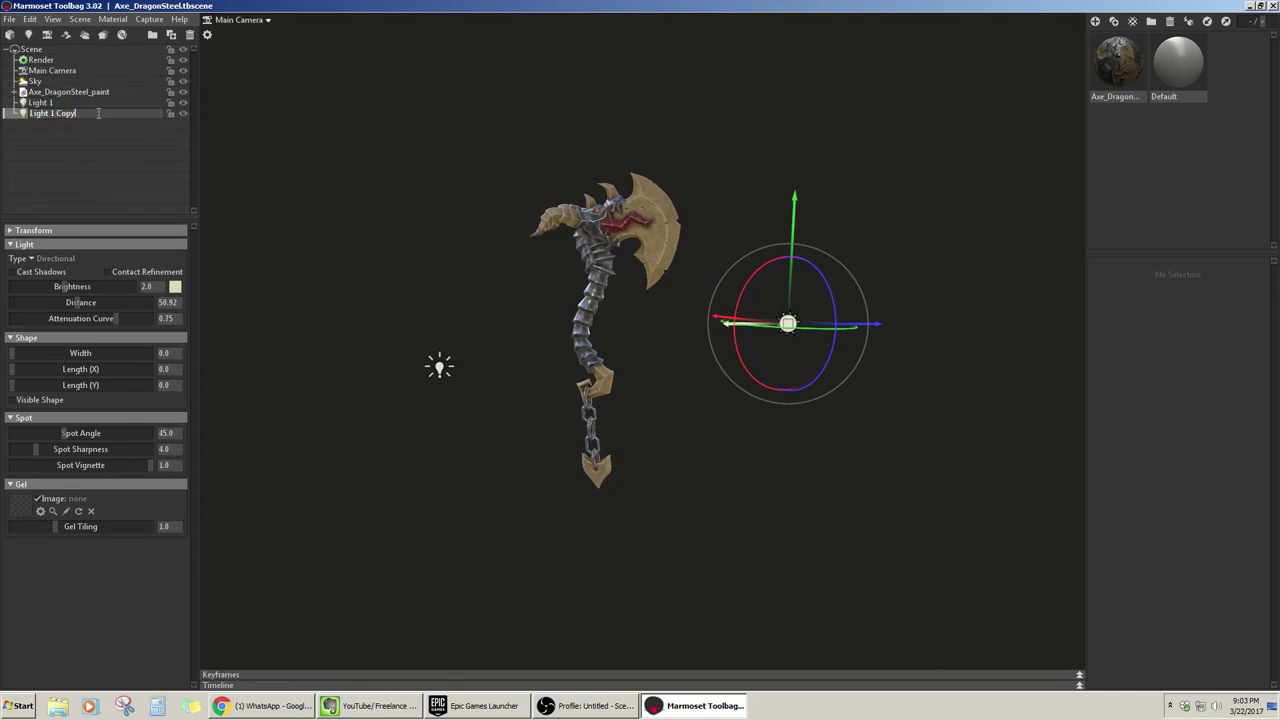
{"action": "type", "text": "Li"}
{"action": "type", "text": "2"}
{"action": "key", "text": "Return"}
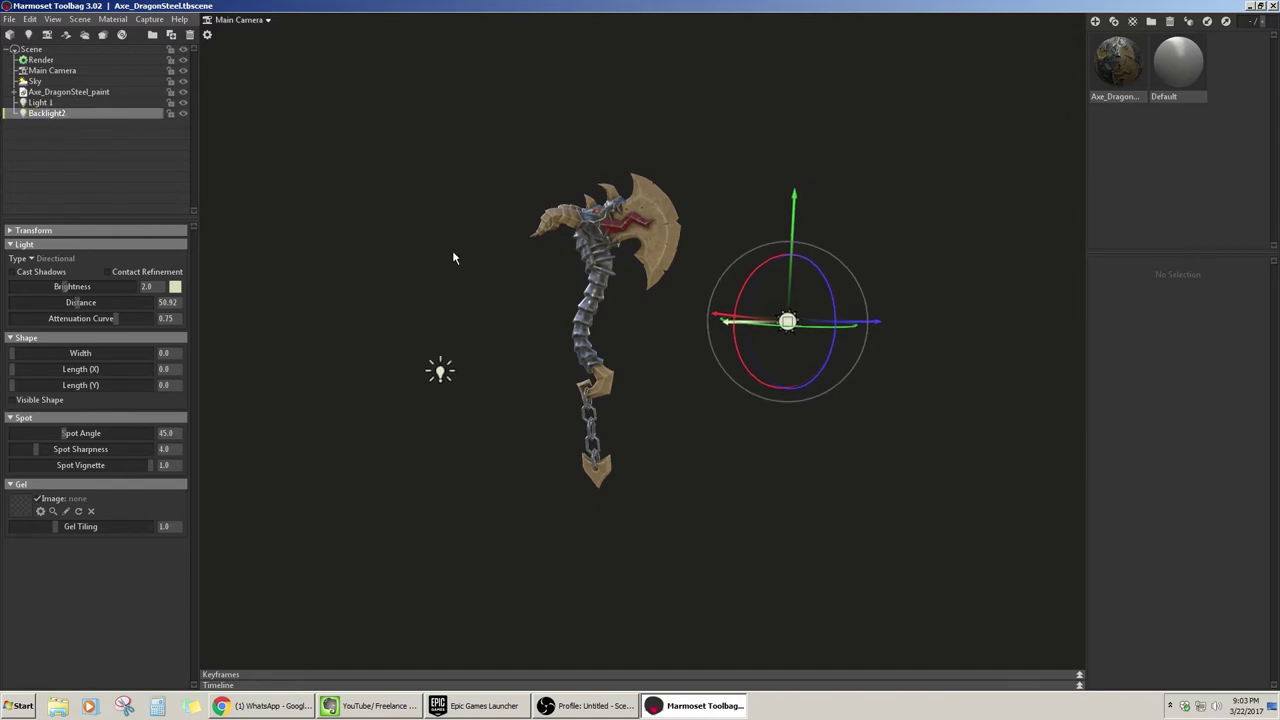
{"action": "left_click_drag", "start_coordinate": [452, 258], "coordinate": [452, 302]}
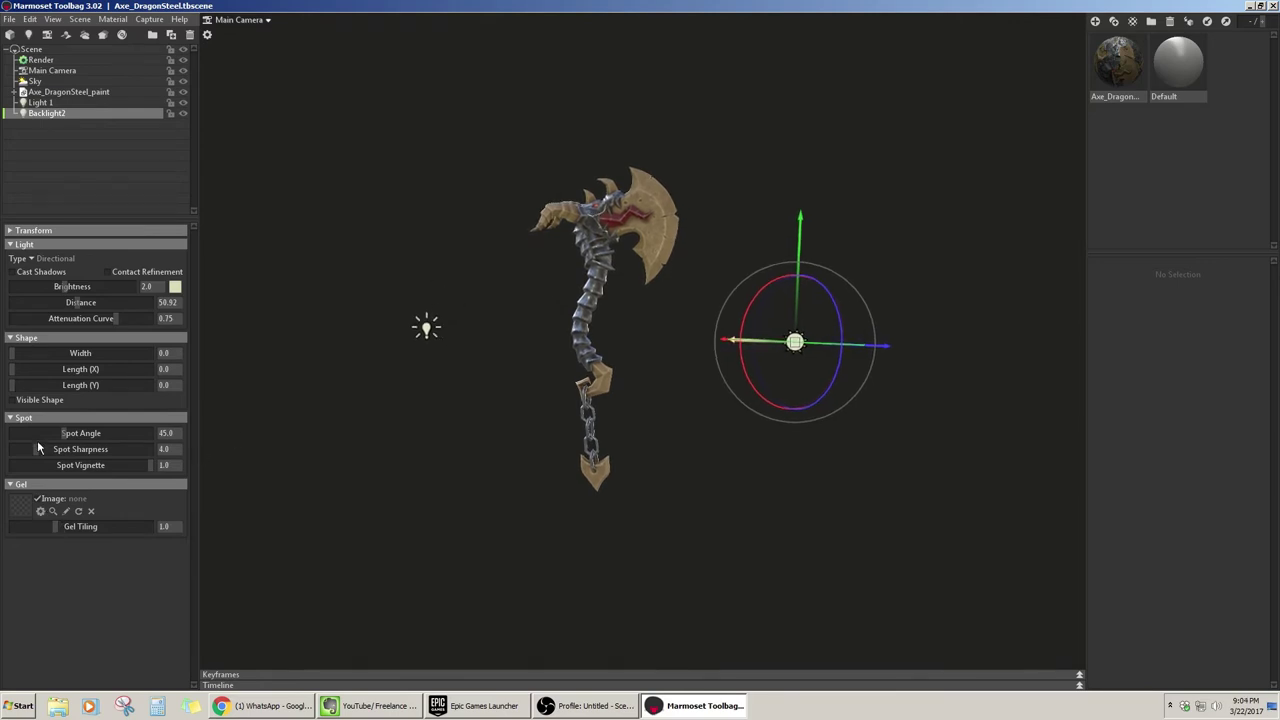
{"action": "mouse_move", "coordinate": [241, 435]}
{"action": "left_mouse_down"}
{"action": "mouse_move", "coordinate": [327, 432]}
{"action": "mouse_move", "coordinate": [316, 420]}
{"action": "mouse_move", "coordinate": [335, 451]}
{"action": "left_mouse_up"}
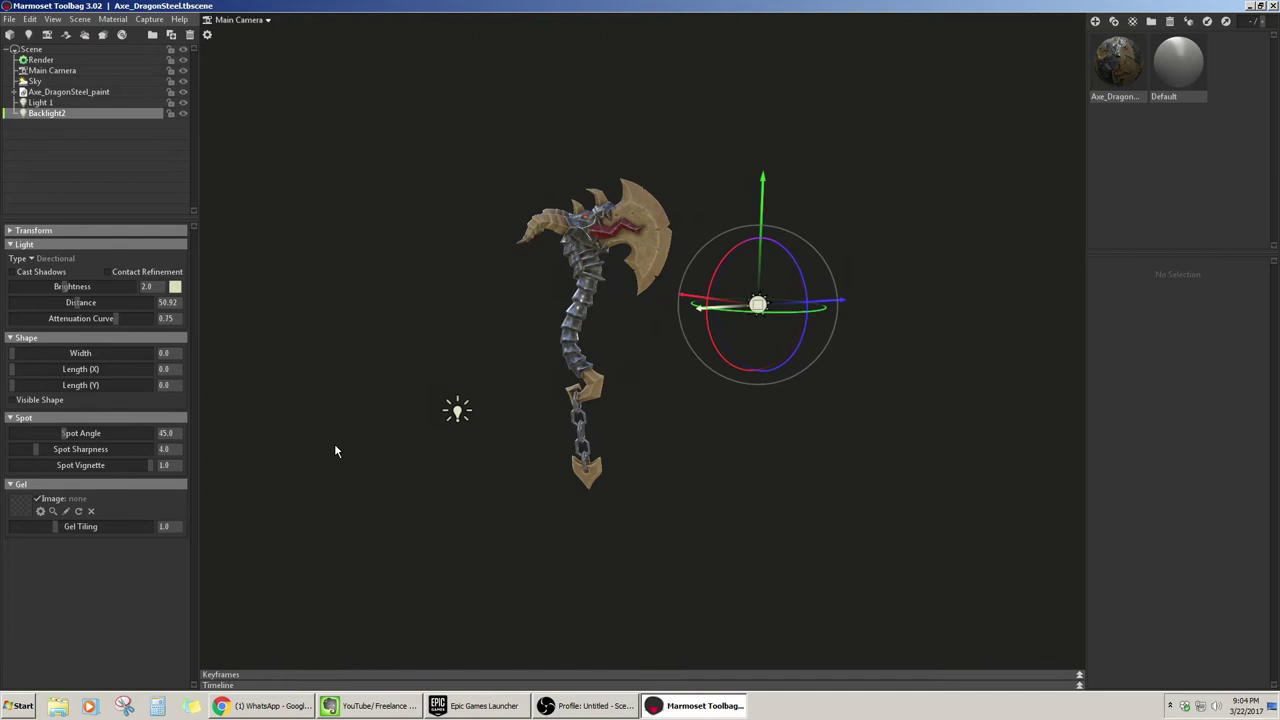
Add a new camera and zoom it in tightly on the axe head
{"action": "left_click", "coordinate": [48, 35]}
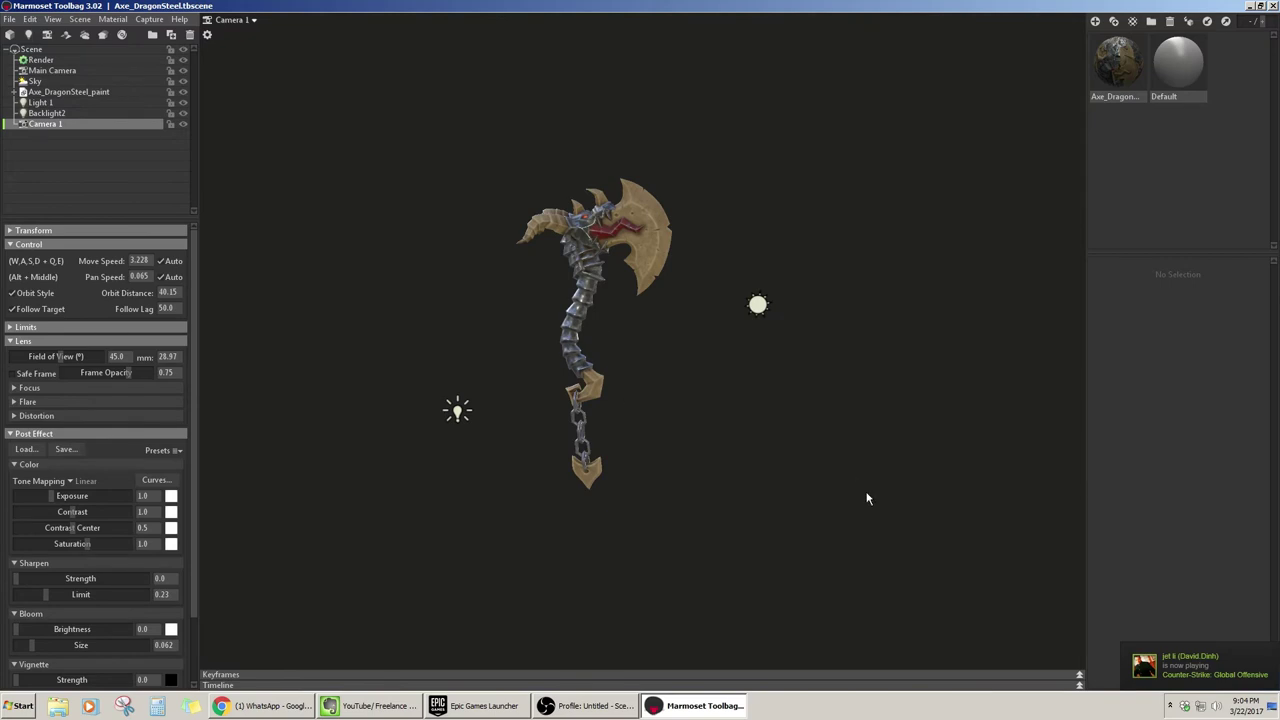
{"action": "mouse_move", "coordinate": [666, 473]}
{"action": "left_mouse_down"}
{"action": "mouse_move", "coordinate": [681, 490]}
{"action": "mouse_move", "coordinate": [634, 474]}
{"action": "left_mouse_up"}
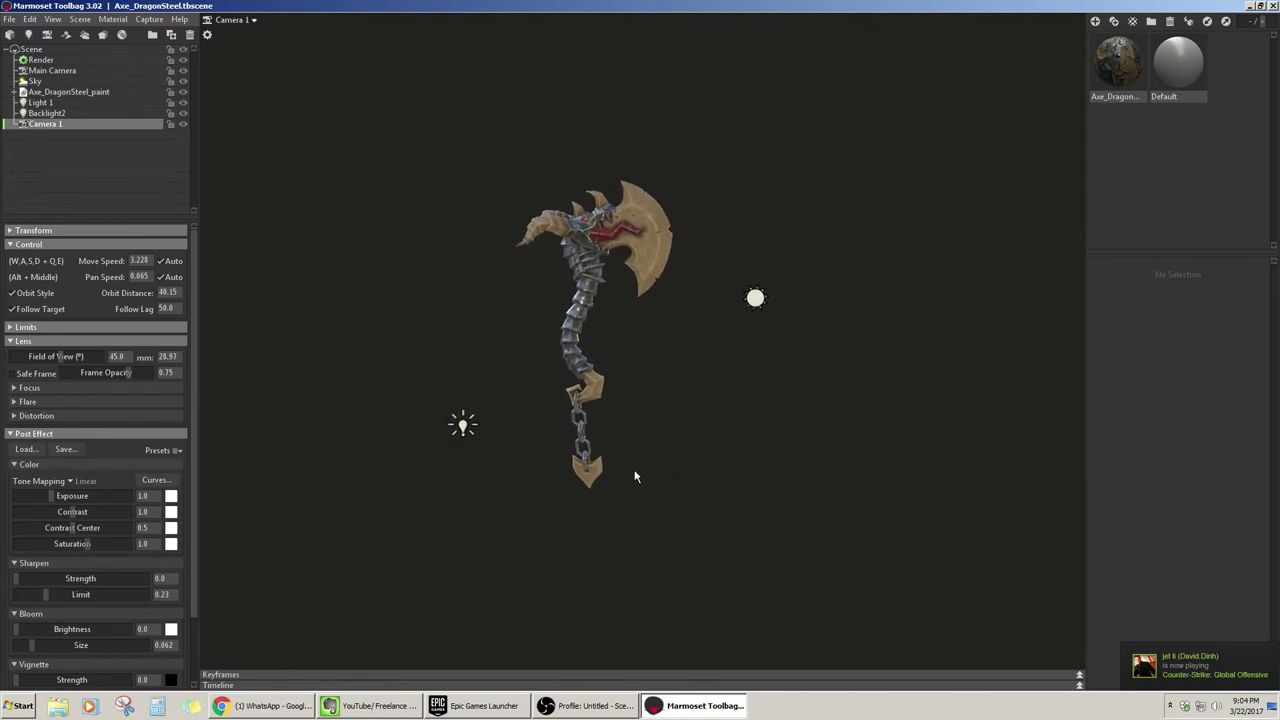
{"action": "left_click", "coordinate": [248, 21]}
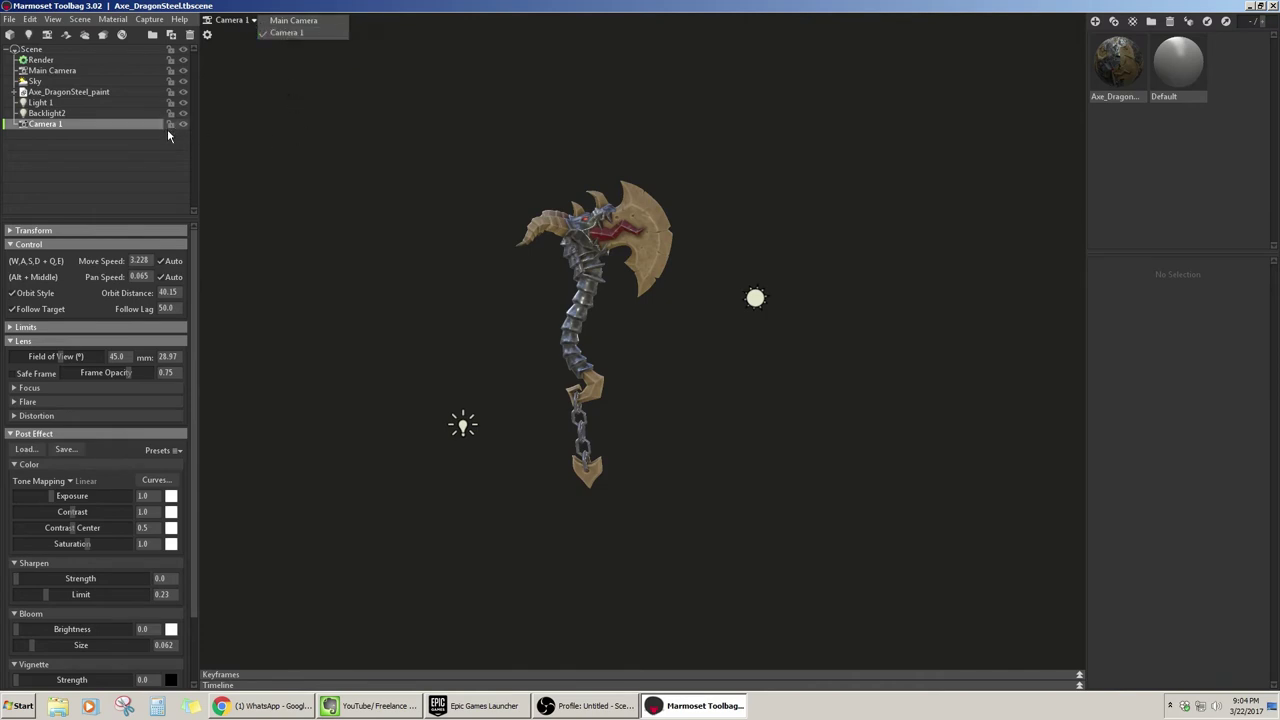
{"action": "left_click", "coordinate": [267, 166]}
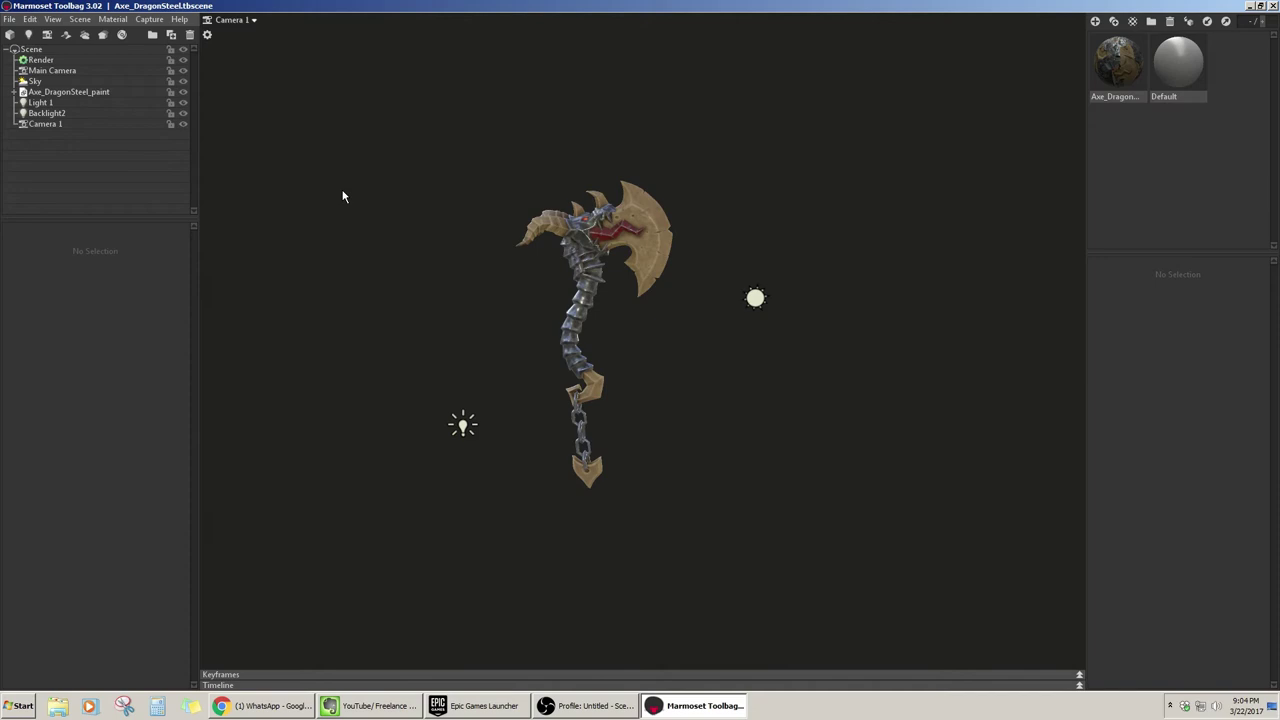
{"action": "mouse_move", "coordinate": [342, 196]}
{"action": "right_mouse_down"}
{"action": "mouse_move", "coordinate": [296, 180]}
{"action": "mouse_move", "coordinate": [417, 255]}
{"action": "mouse_move", "coordinate": [437, 300]}
{"action": "mouse_move", "coordinate": [482, 320]}
{"action": "mouse_move", "coordinate": [471, 287]}
{"action": "mouse_move", "coordinate": [474, 312]}
{"action": "mouse_move", "coordinate": [484, 306]}
{"action": "right_mouse_up"}
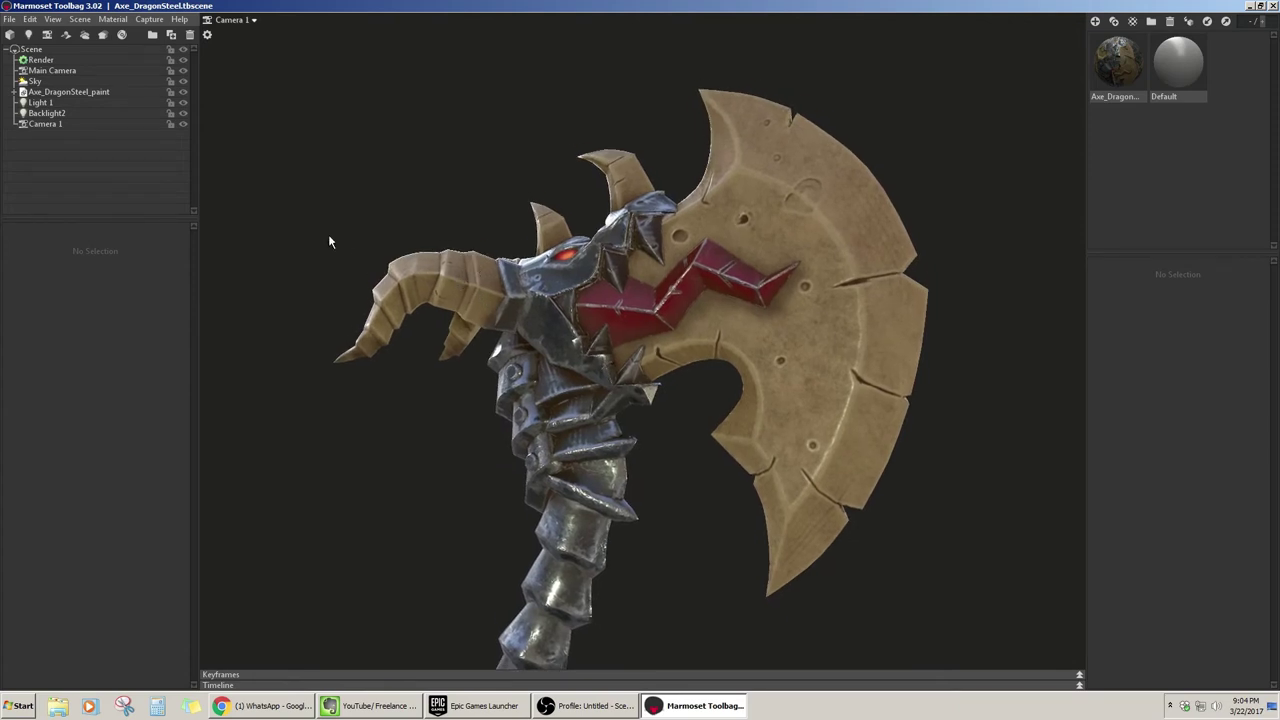
Rename Camera 1 to CloseUp
{"action": "double_click", "coordinate": [49, 127]}
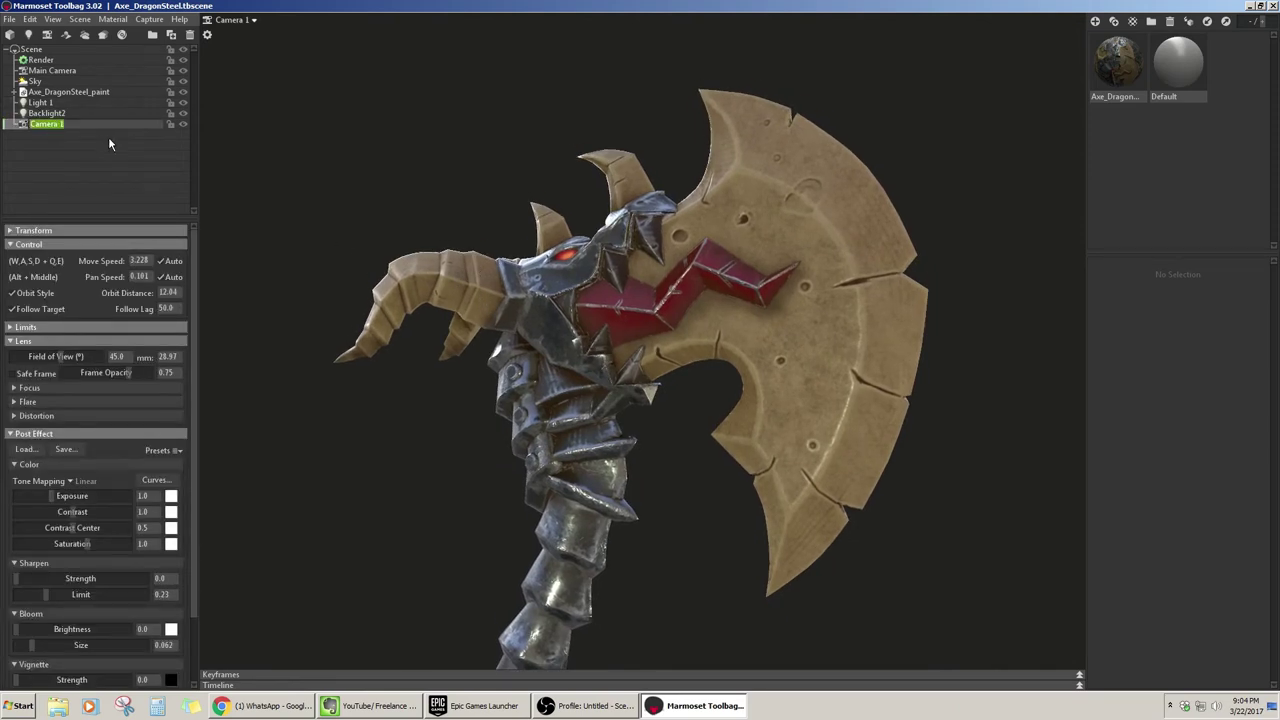
{"action": "type", "text": "CloseUp"}
{"action": "key", "text": "Return"}
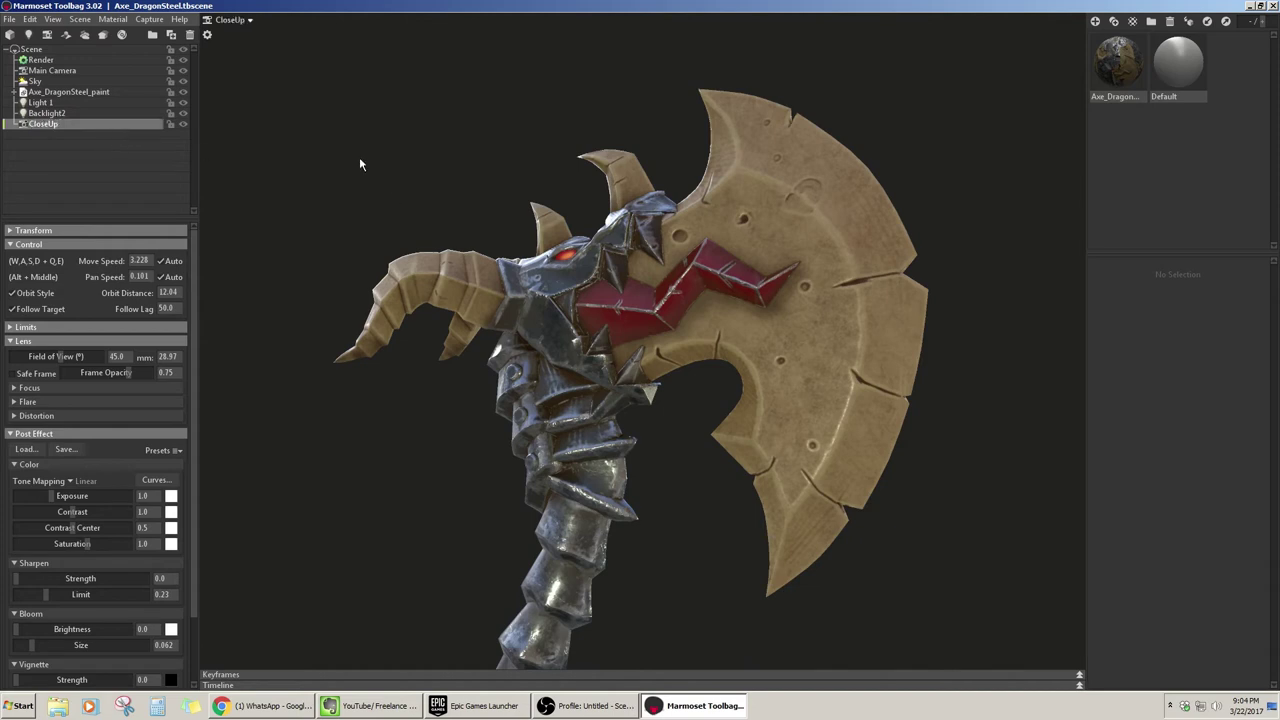
Switch to the Main Camera and orbit and zoom to see the whole axe from another angle
{"action": "left_click", "coordinate": [251, 21]}
{"action": "left_click", "coordinate": [272, 23]}
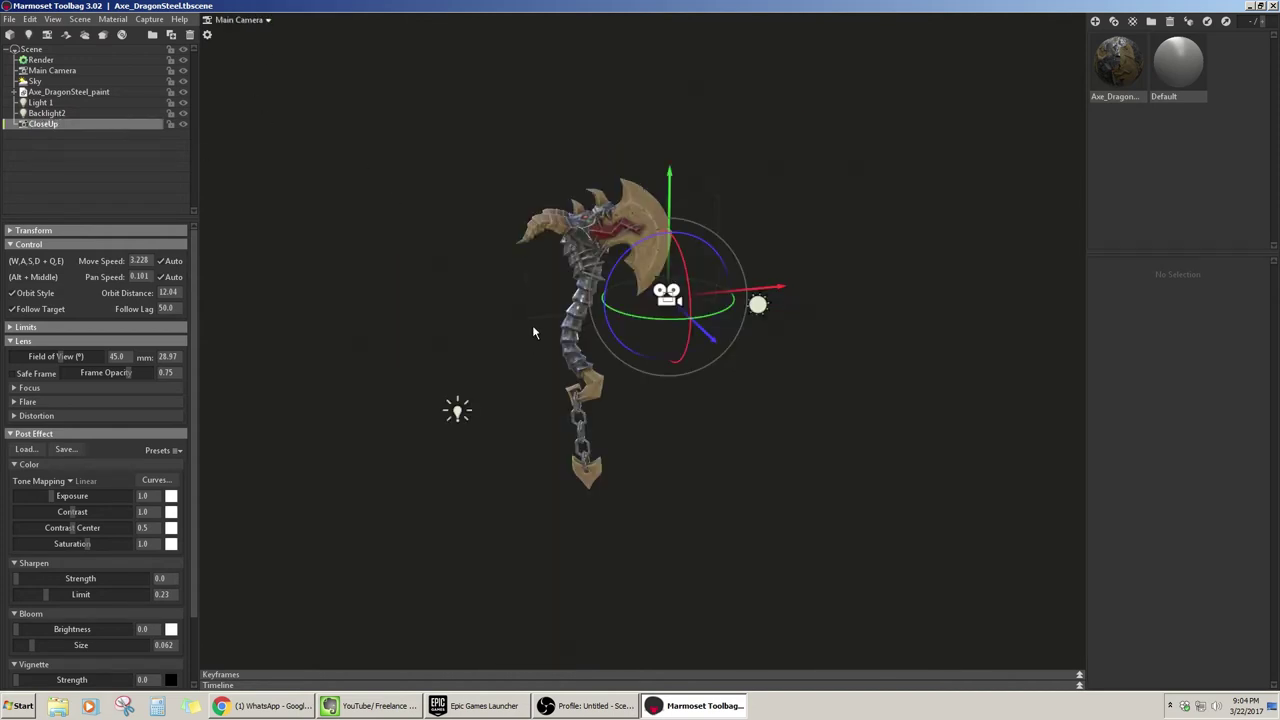
{"action": "left_click", "coordinate": [397, 266]}
{"action": "mouse_move", "coordinate": [559, 334]}
{"action": "left_mouse_down"}
{"action": "mouse_move", "coordinate": [585, 390]}
{"action": "mouse_move", "coordinate": [700, 423]}
{"action": "mouse_move", "coordinate": [560, 417]}
{"action": "left_mouse_up"}
{"action": "scroll", "coordinate": [620, 440], "scroll_direction": "up", "scroll_amount": 3}
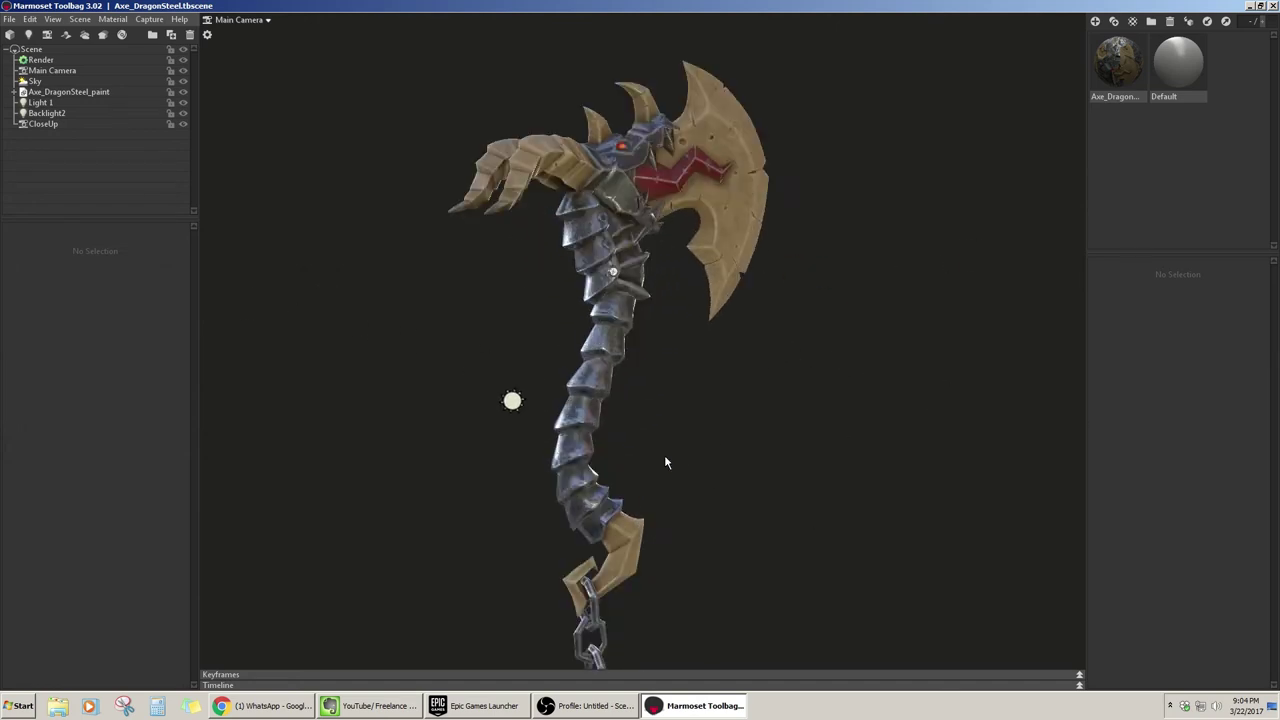
{"action": "scroll", "coordinate": [670, 400], "scroll_direction": "up", "scroll_amount": 3}
{"action": "mouse_move", "coordinate": [673, 357]}
{"action": "left_mouse_down"}
{"action": "mouse_move", "coordinate": [671, 403]}
{"action": "mouse_move", "coordinate": [692, 452]}
{"action": "mouse_move", "coordinate": [591, 351]}
{"action": "mouse_move", "coordinate": [648, 404]}
{"action": "mouse_move", "coordinate": [646, 337]}
{"action": "mouse_move", "coordinate": [605, 305]}
{"action": "left_mouse_up"}
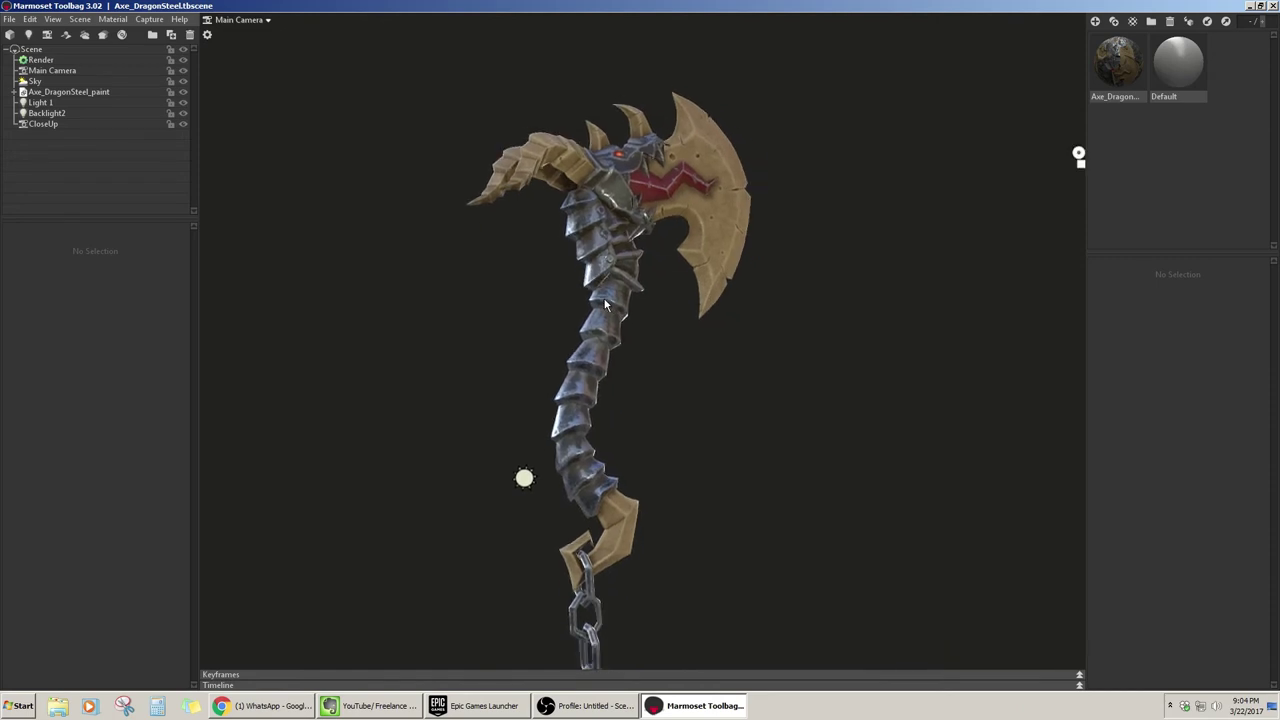
Add a camera at this view and name it BackCamera
{"action": "left_click", "coordinate": [45, 35]}
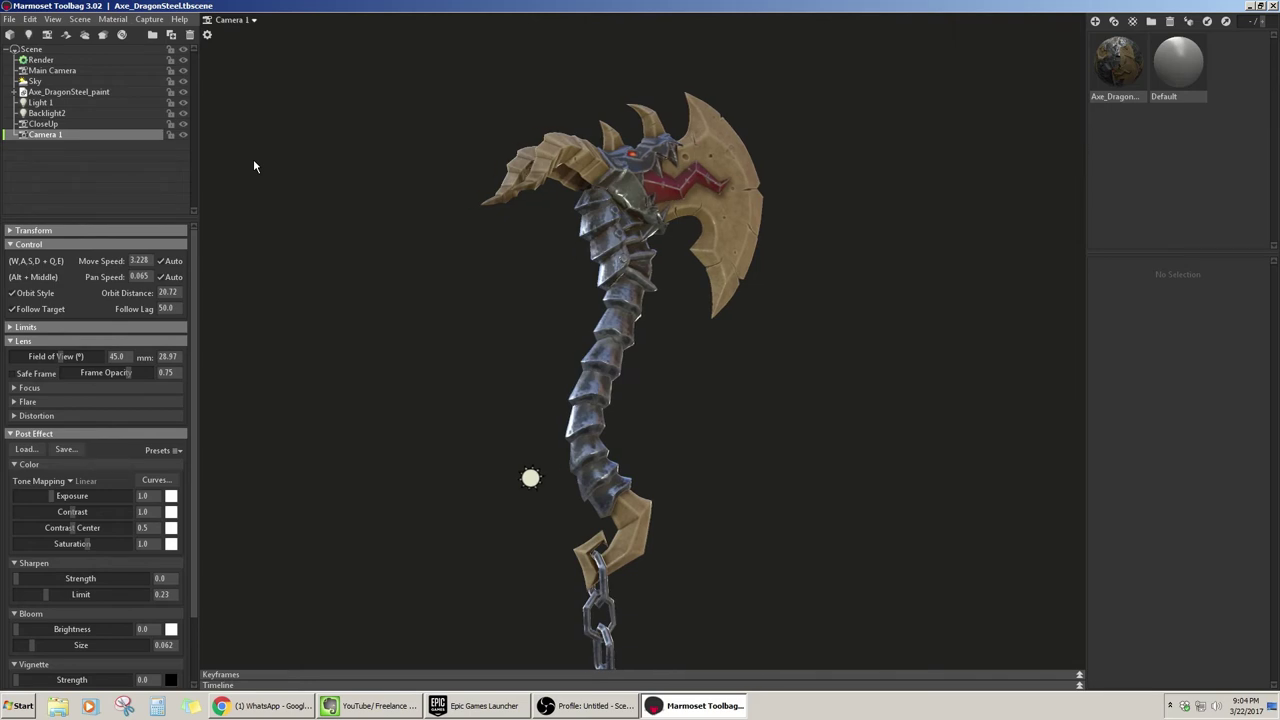
{"action": "double_click", "coordinate": [57, 138]}
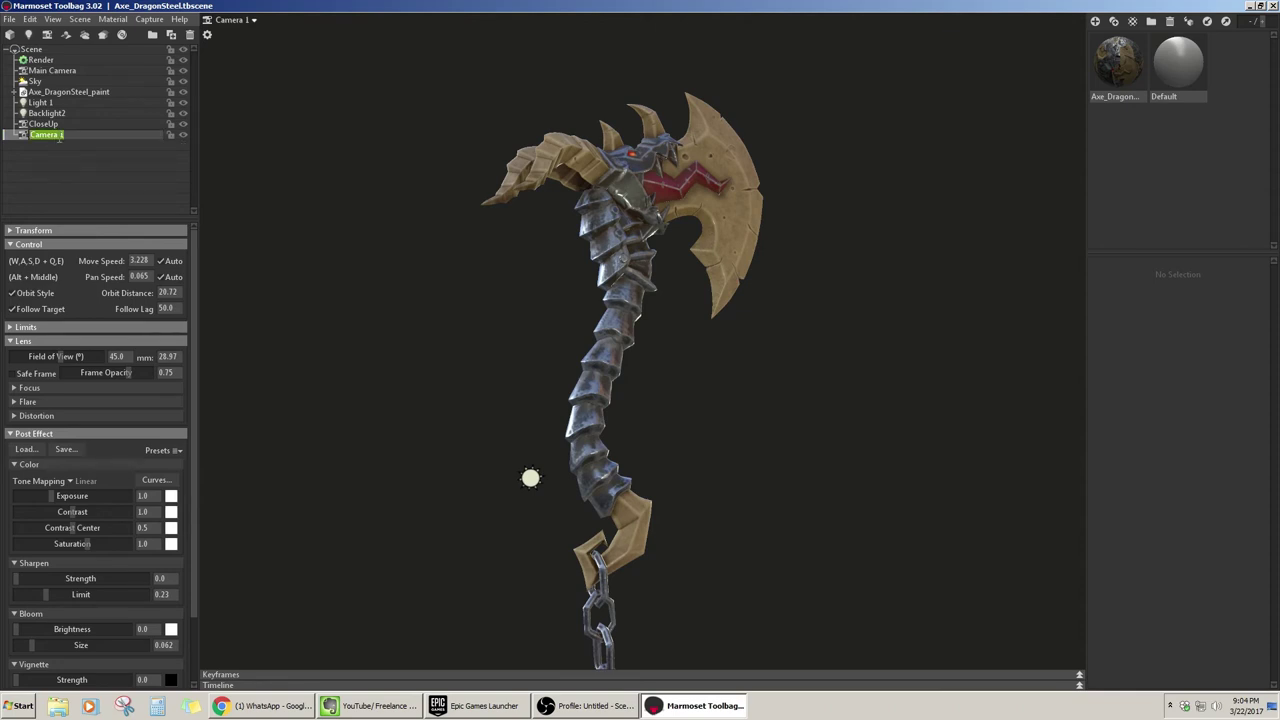
{"action": "type", "text": "B"}
{"action": "type", "text": "ra"}
{"action": "key", "text": "Return"}
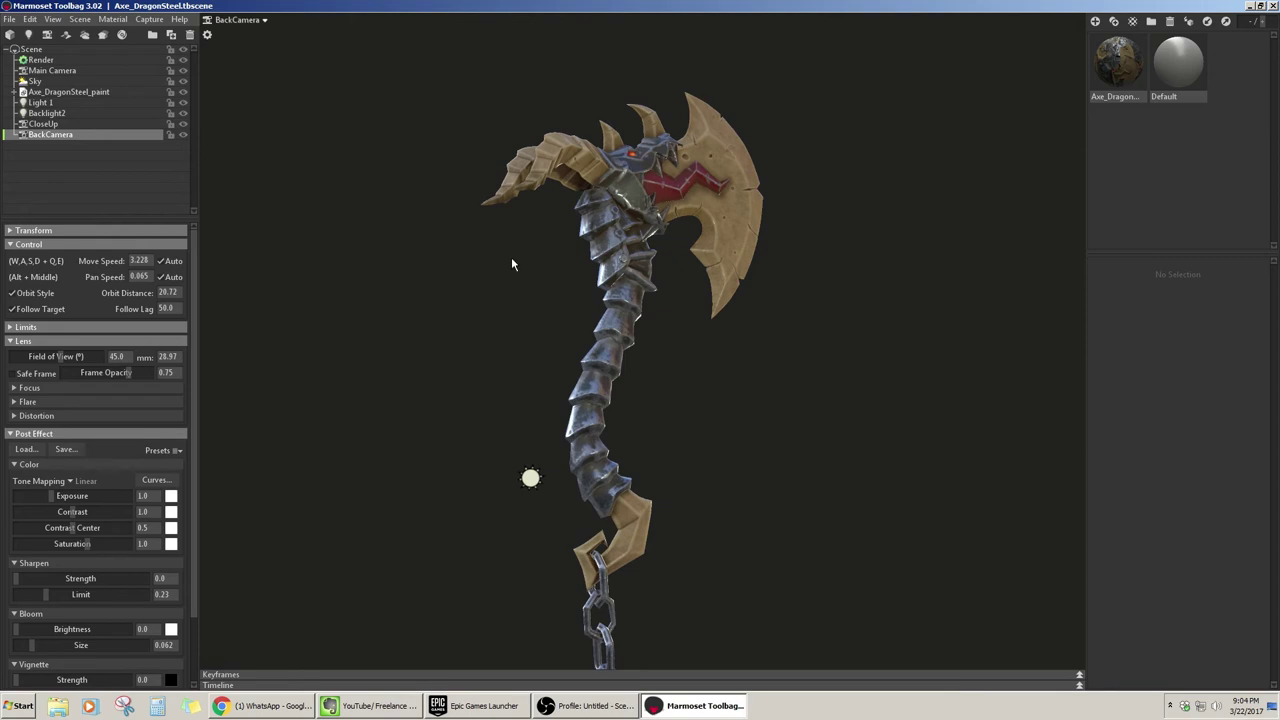
Preview the axe through the CloseUp camera, then through BackCamera
{"action": "left_click", "coordinate": [247, 23]}
{"action": "left_click", "coordinate": [294, 33]}
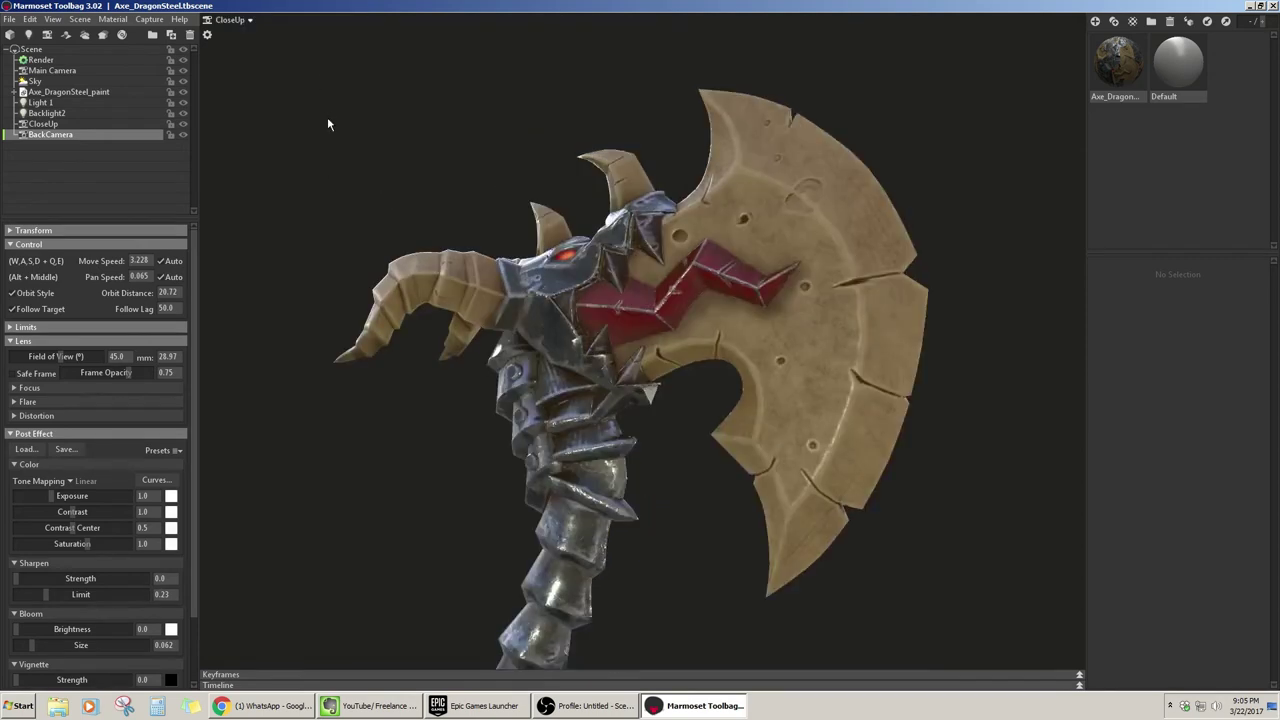
{"action": "left_click_drag", "start_coordinate": [408, 177], "coordinate": [431, 205]}
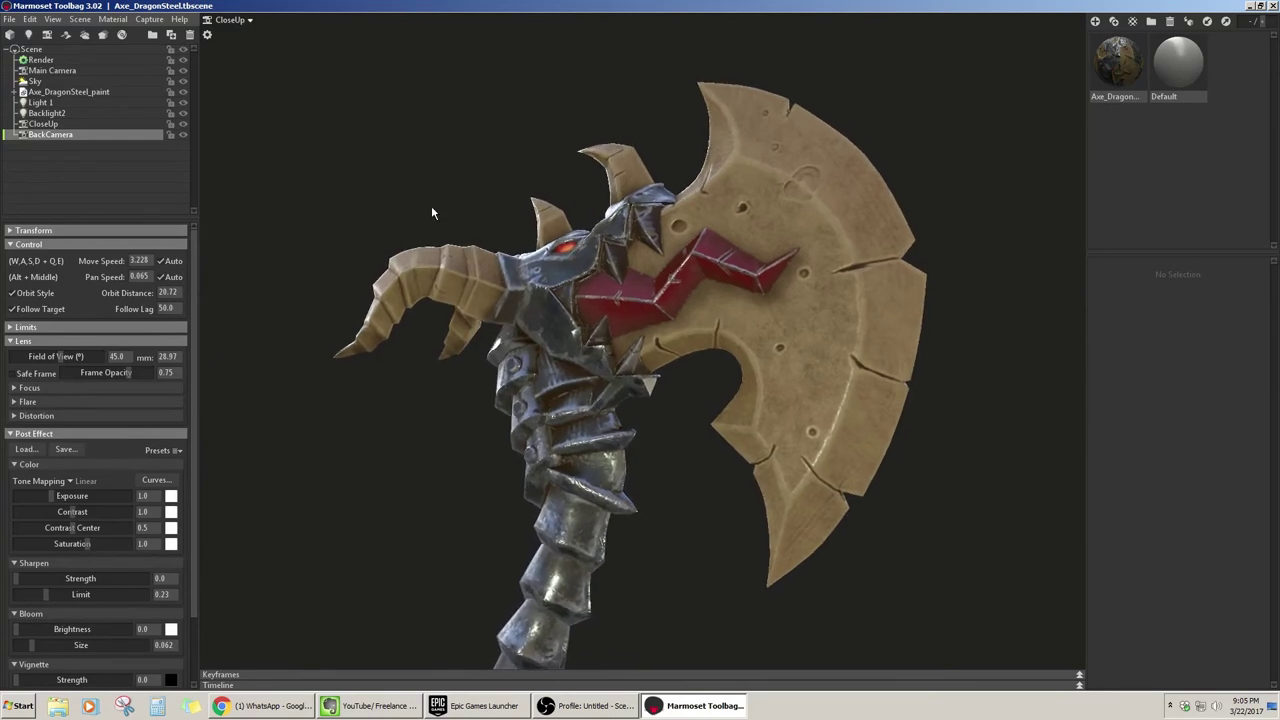
{"action": "left_click", "coordinate": [226, 17]}
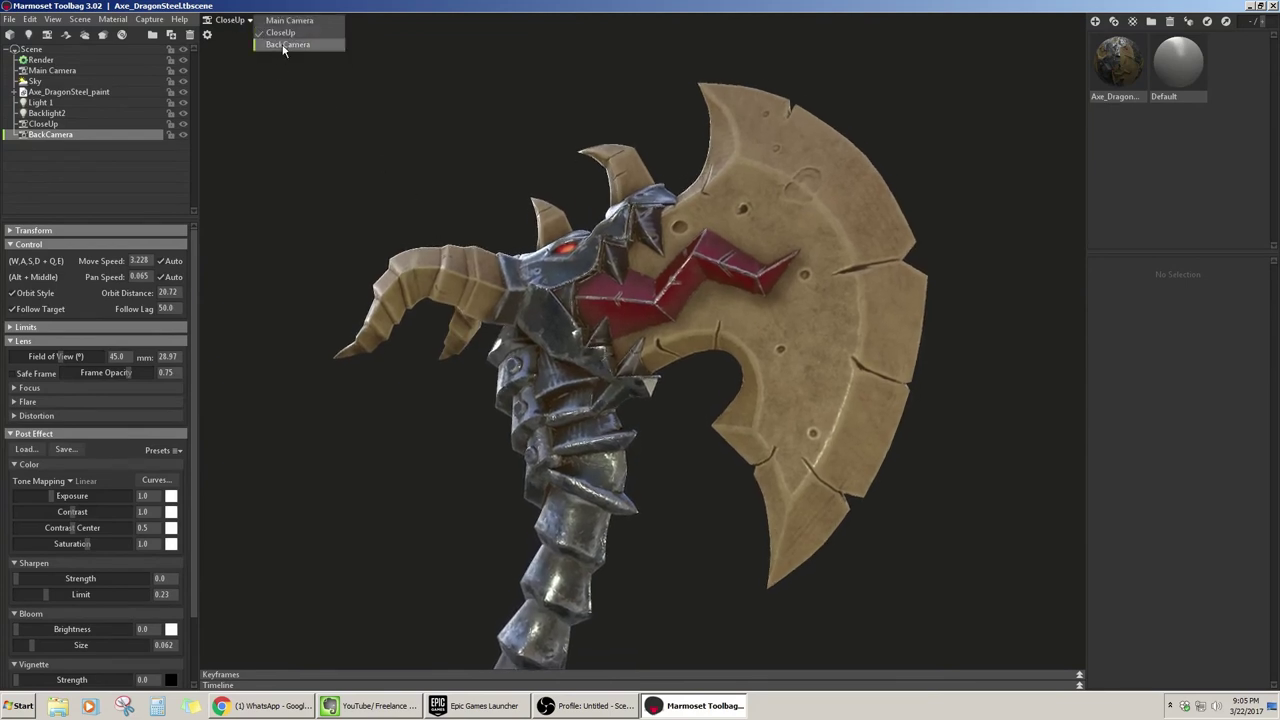
{"action": "left_click", "coordinate": [280, 45]}
Reframe the axe with the Main Camera, then return to the CloseUp view
{"action": "left_click", "coordinate": [258, 24]}
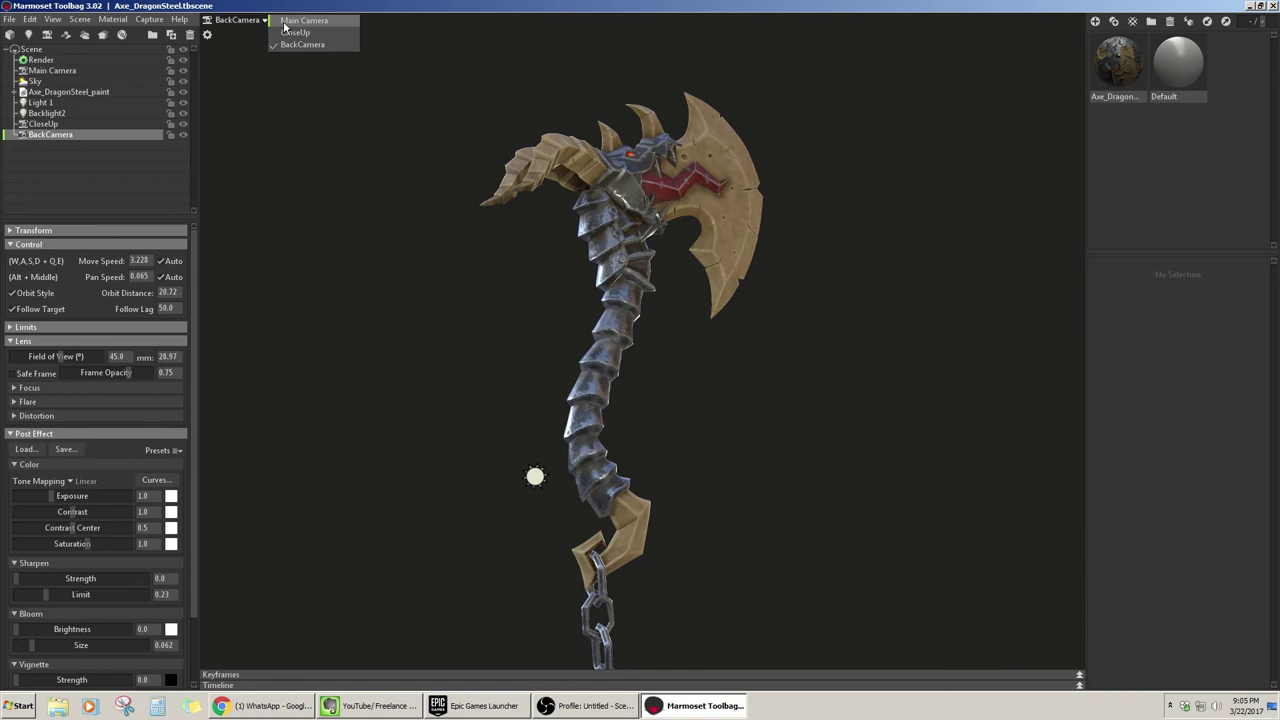
{"action": "mouse_move", "coordinate": [461, 237]}
{"action": "left_mouse_down"}
{"action": "mouse_move", "coordinate": [412, 308]}
{"action": "mouse_move", "coordinate": [368, 293]}
{"action": "mouse_move", "coordinate": [357, 311]}
{"action": "mouse_move", "coordinate": [391, 290]}
{"action": "mouse_move", "coordinate": [397, 256]}
{"action": "mouse_move", "coordinate": [402, 266]}
{"action": "left_mouse_up"}
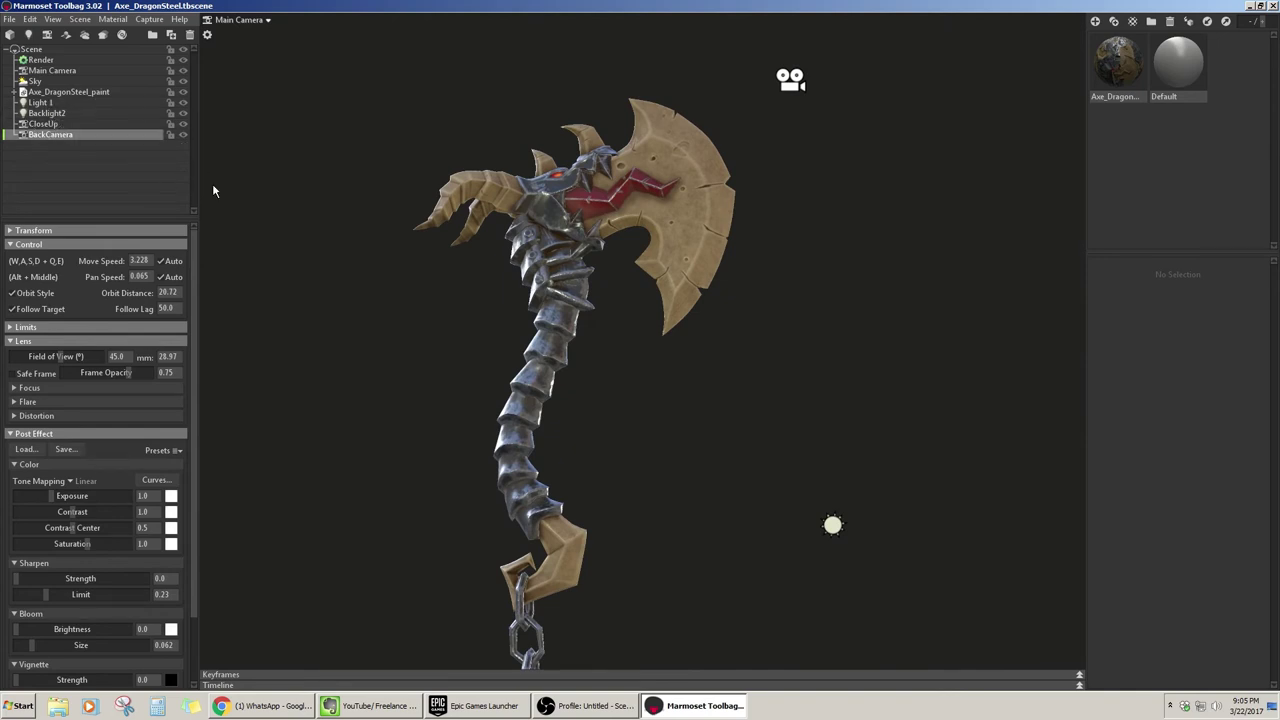
{"action": "left_click", "coordinate": [67, 123]}
{"action": "left_click", "coordinate": [240, 20]}
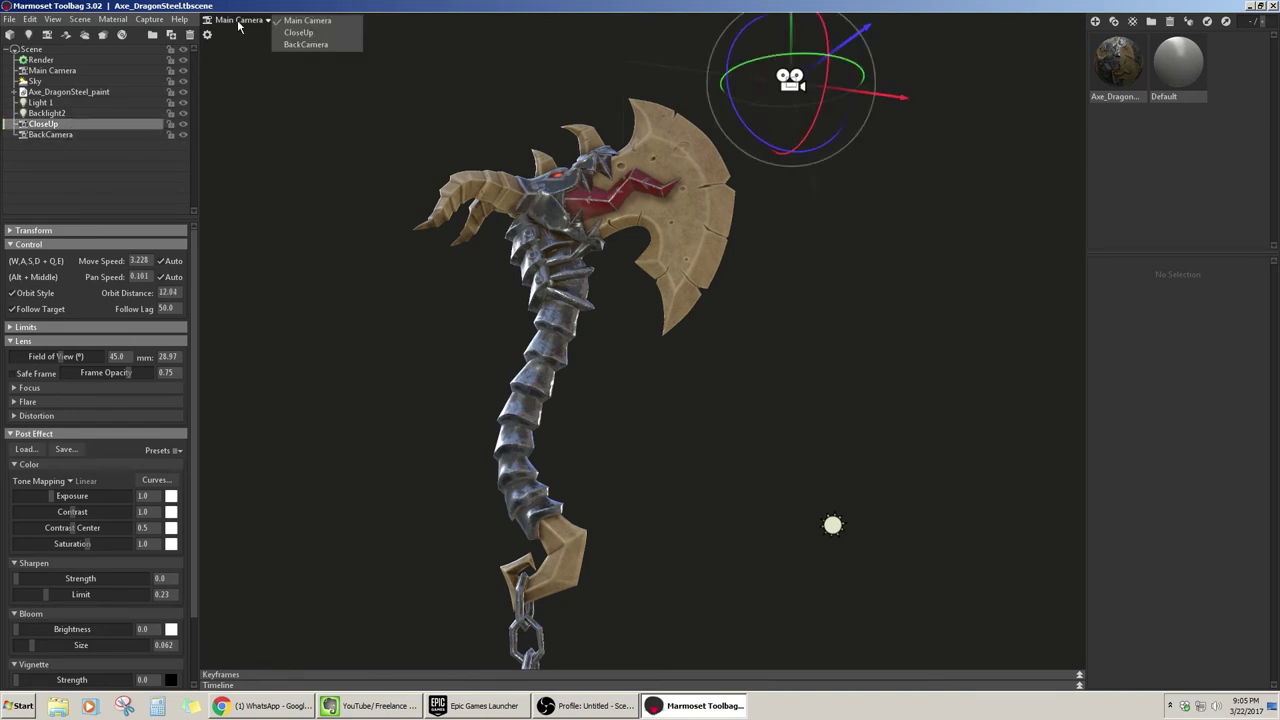
{"action": "left_click", "coordinate": [297, 33]}
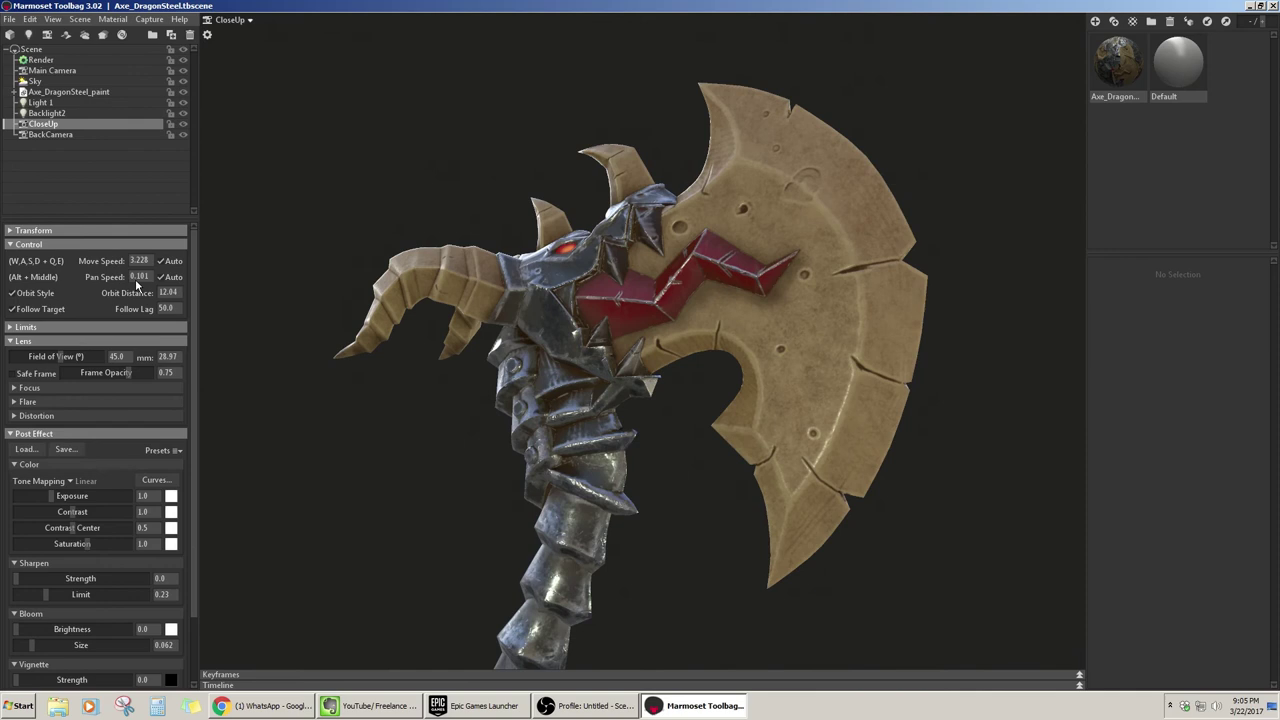
Set the CloseUp vignette to about 1.1 strength and 0.7 softness
{"action": "left_click", "coordinate": [13, 342]}
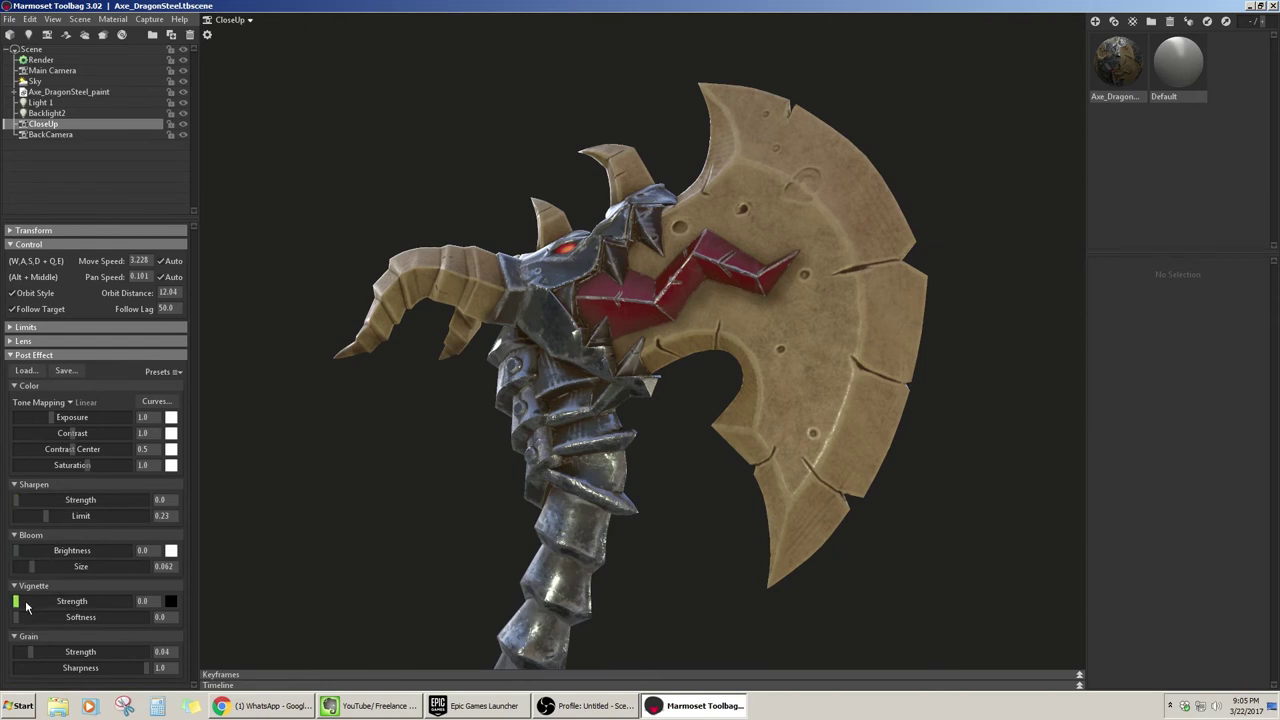
{"action": "mouse_move", "coordinate": [26, 605]}
{"action": "left_mouse_down"}
{"action": "mouse_move", "coordinate": [113, 601]}
{"action": "mouse_move", "coordinate": [100, 601]}
{"action": "left_mouse_up"}
{"action": "left_click_drag", "start_coordinate": [29, 621], "coordinate": [81, 617]}
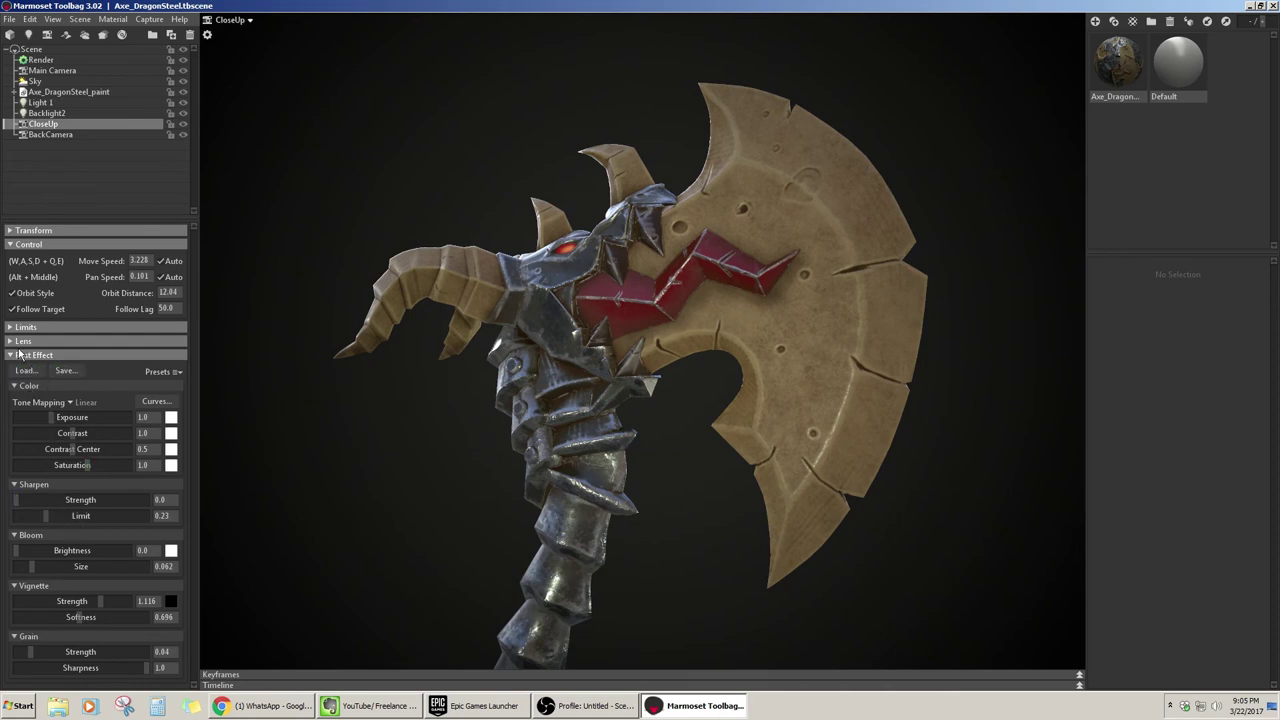
{"action": "left_click", "coordinate": [168, 374]}
Enable depth of field and set focus on the blade's red inlay, about 8.59
{"action": "left_click", "coordinate": [18, 343]}
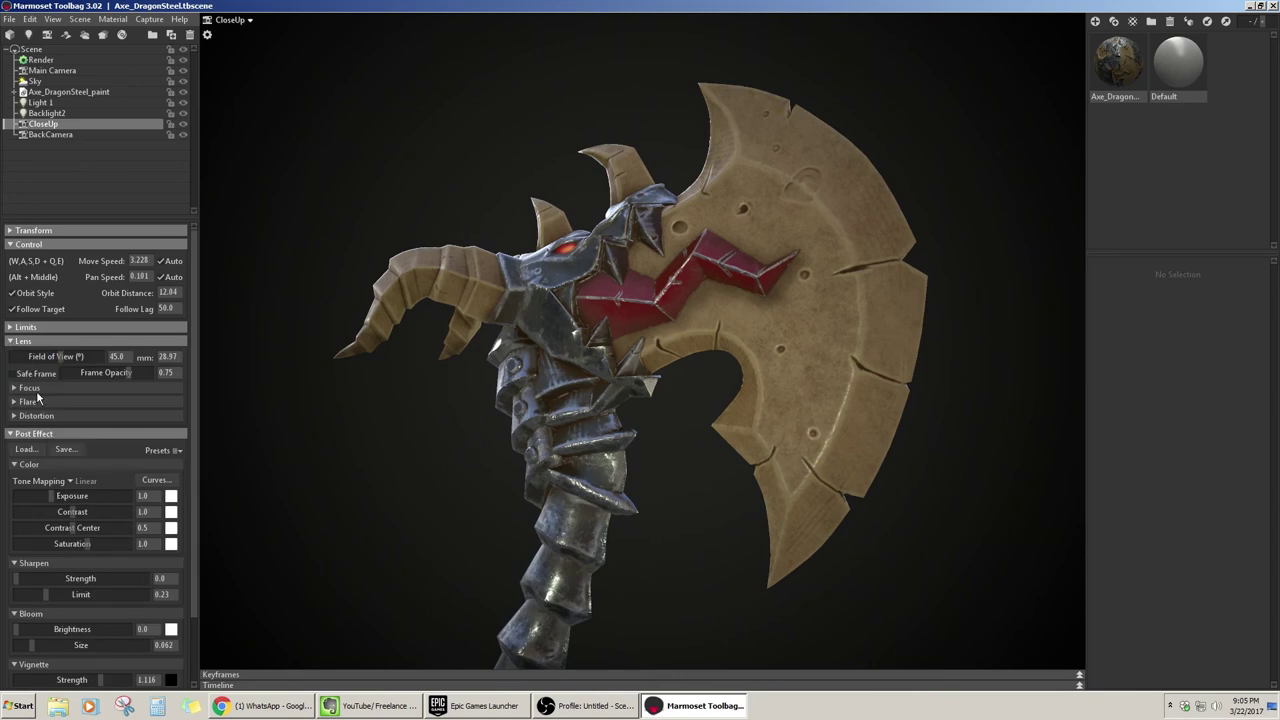
{"action": "left_click", "coordinate": [13, 389]}
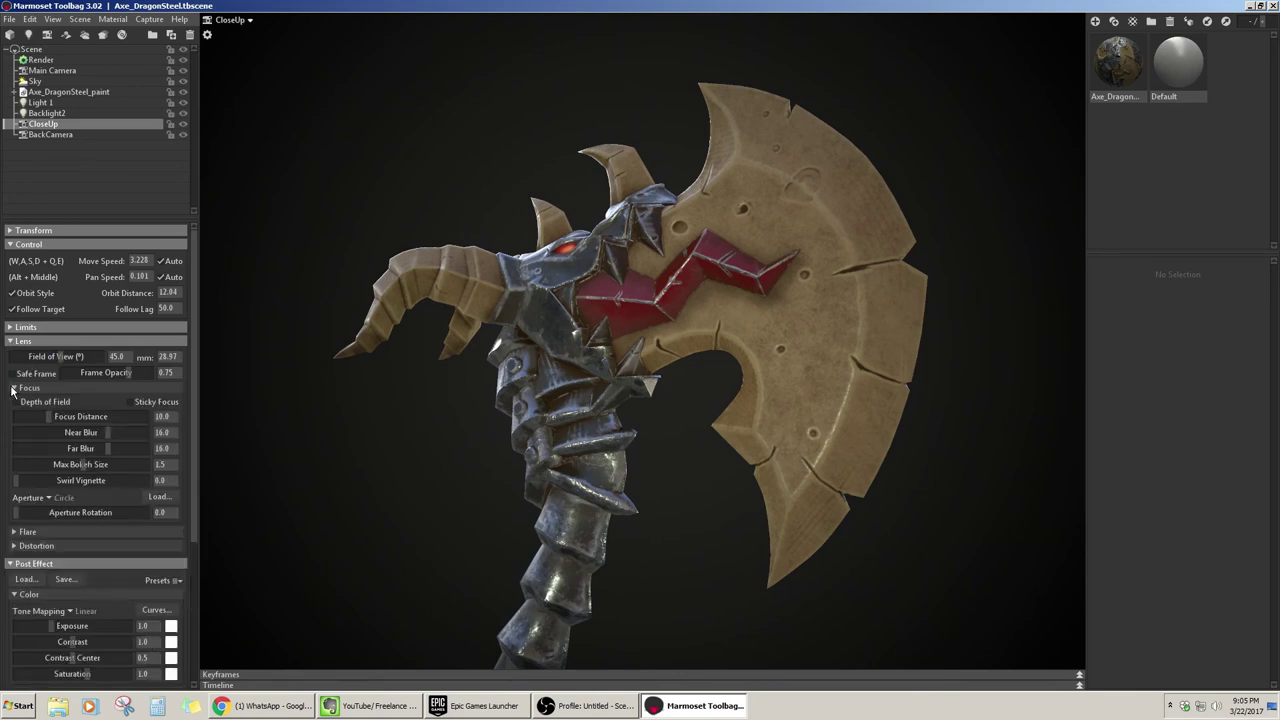
{"action": "left_click", "coordinate": [17, 402]}
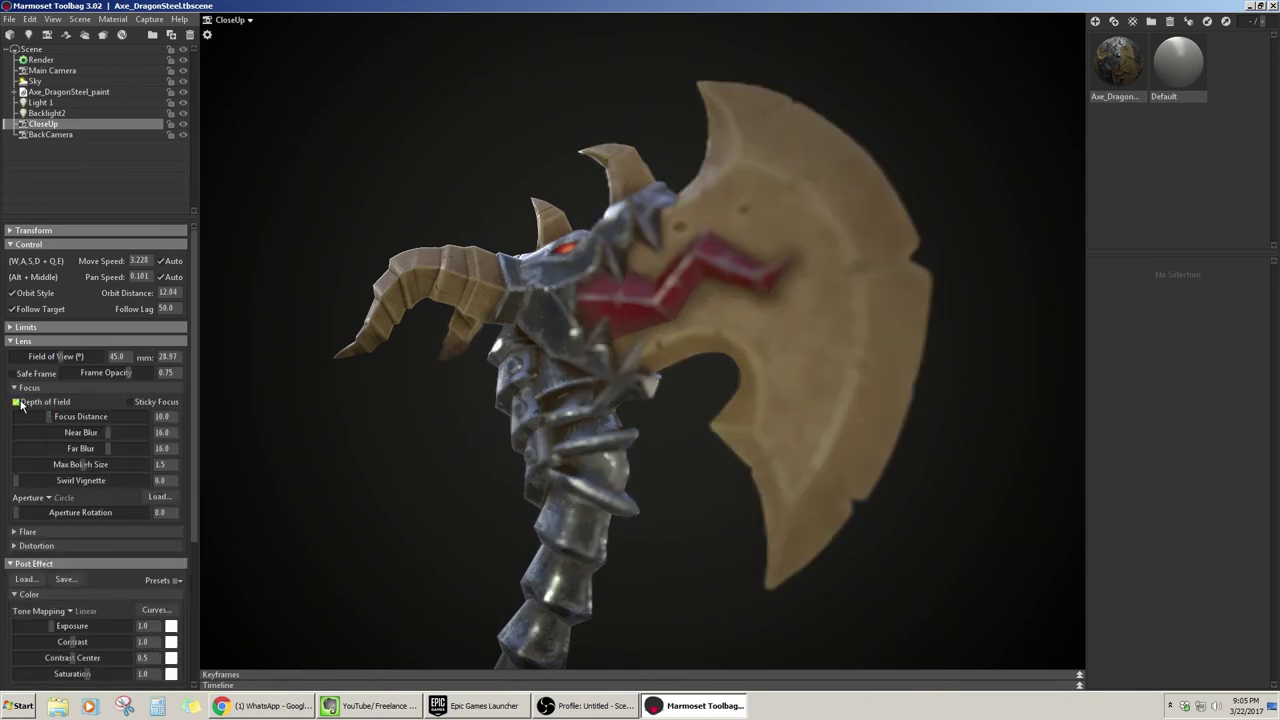
{"action": "left_click", "coordinate": [626, 309], "text": "ctrl"}
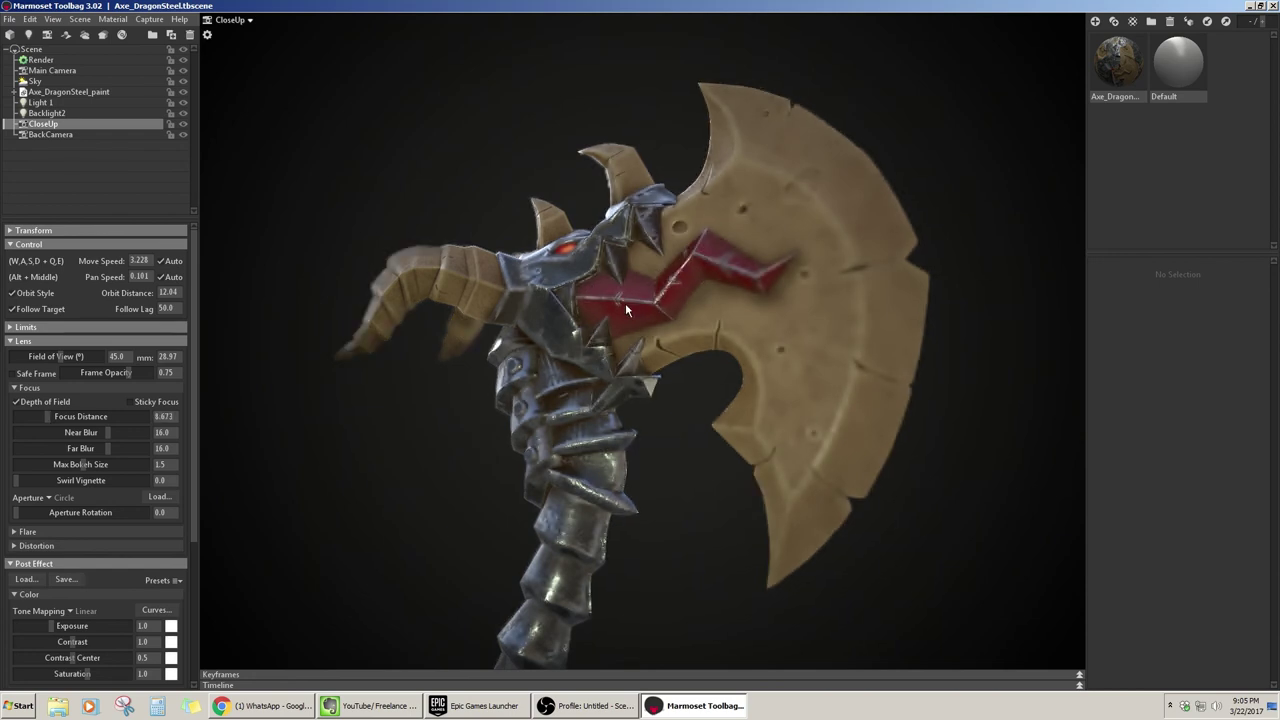
{"action": "left_click", "coordinate": [604, 309], "text": "ctrl"}
{"action": "left_click", "coordinate": [638, 284], "text": "ctrl"}
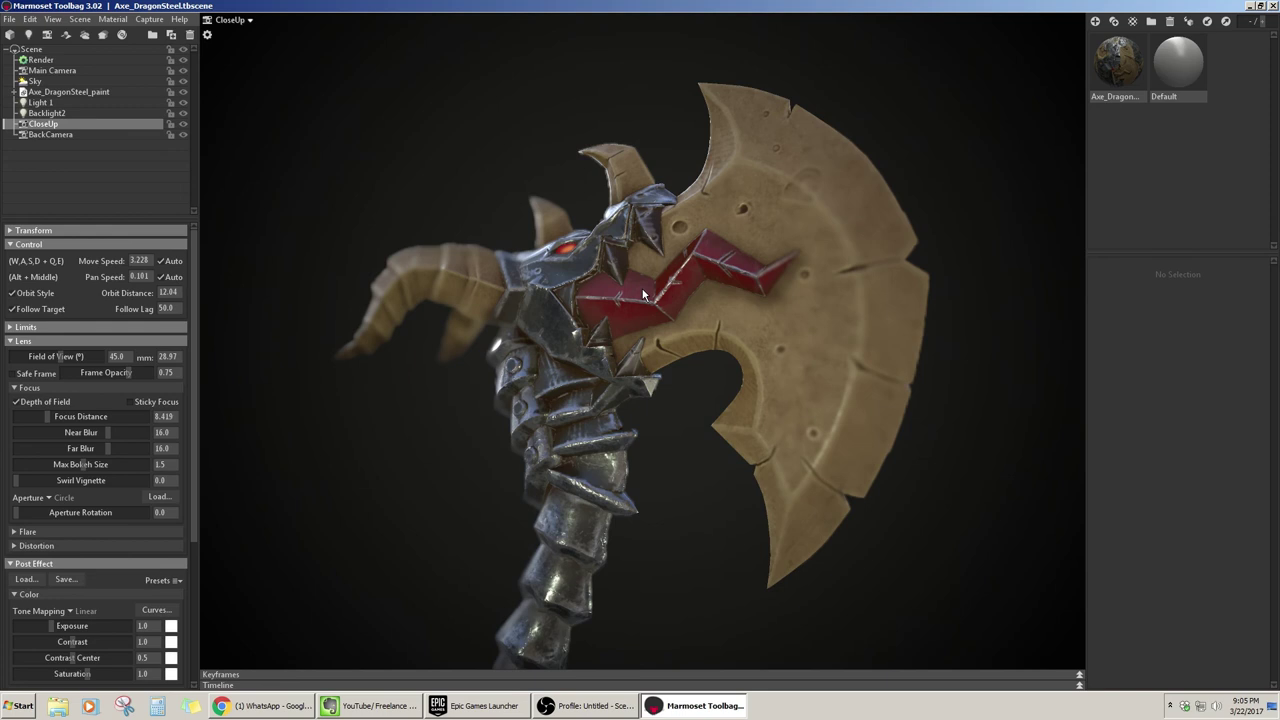
{"action": "left_click", "coordinate": [630, 293], "text": "ctrl"}
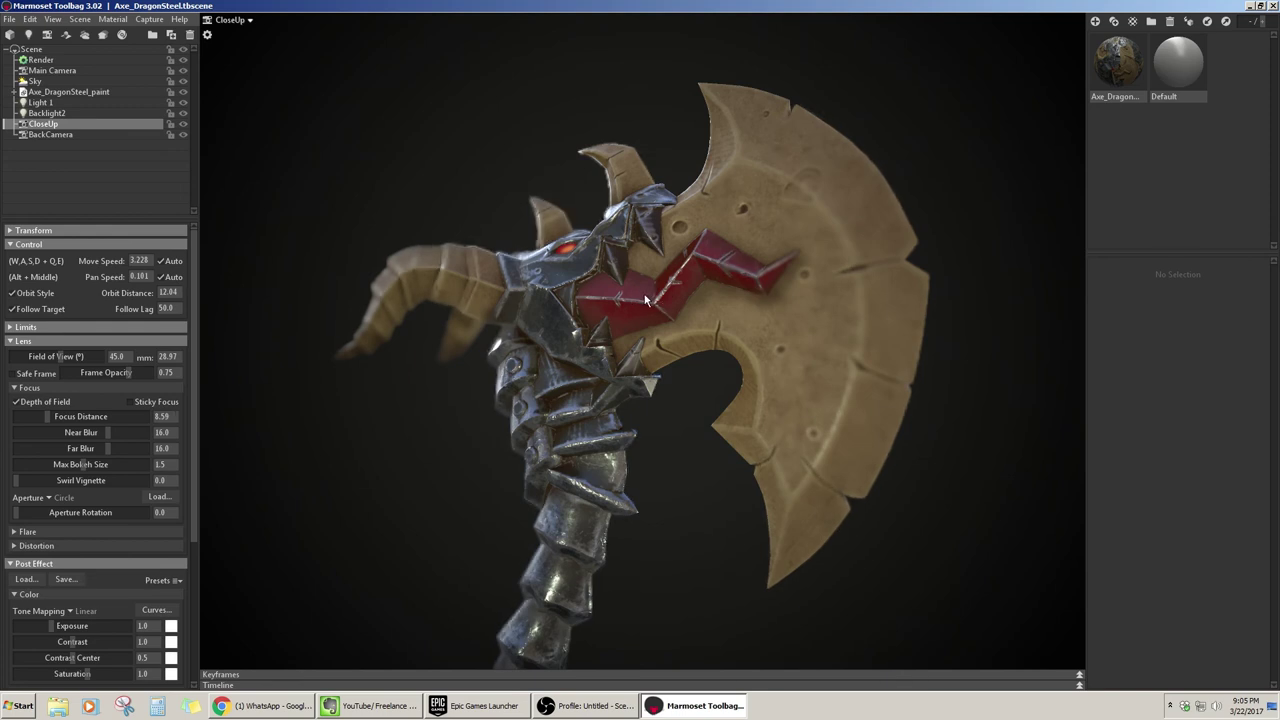